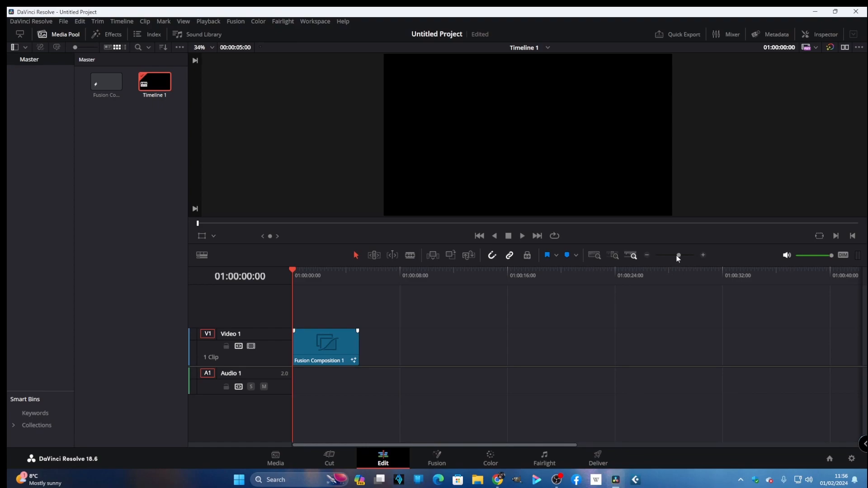
Open the composition on the Fusion page, move the MediaOut1 node well away, and set up one enlarged viewer.
left_click_drag(678, 256, 681, 256)
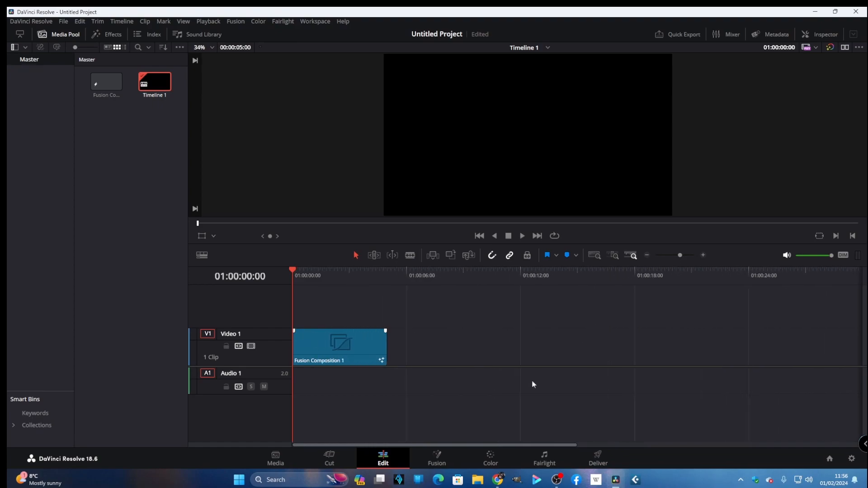
left_click(442, 453)
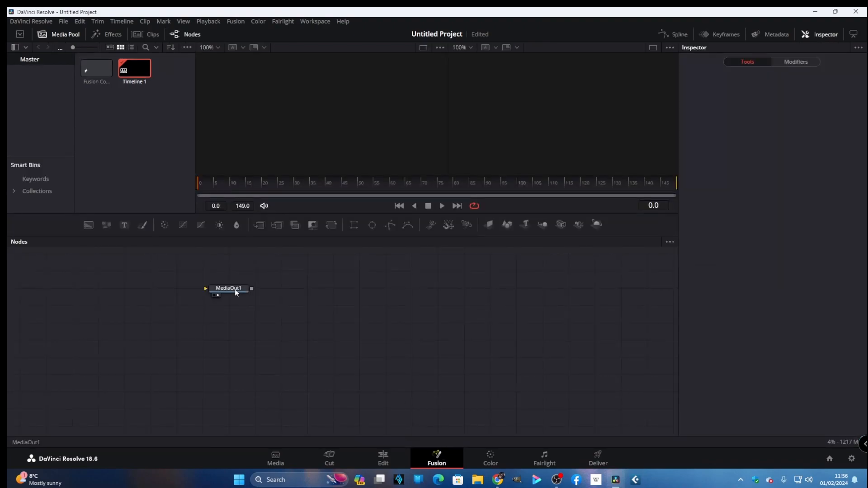
left_click_drag(234, 289, 617, 407)
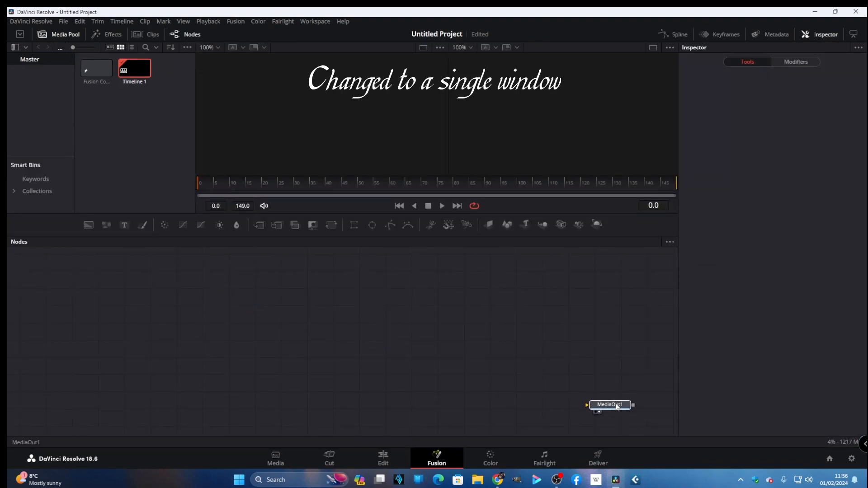
left_click(652, 47)
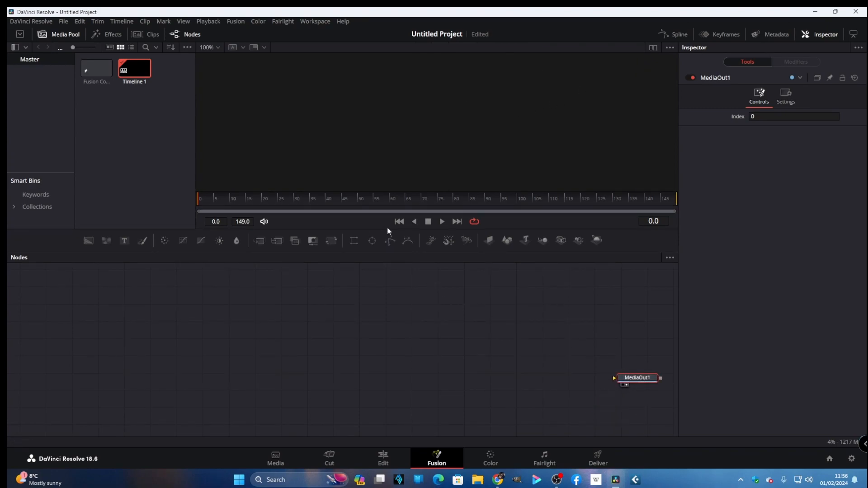
left_click_drag(388, 229, 393, 273)
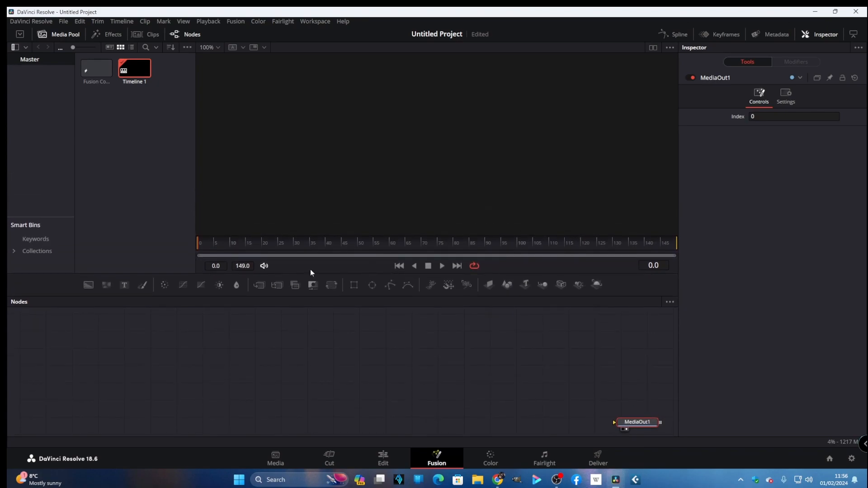
Import 700879394.mp4, pexels-flo-maderebner-869258.jpg and pexels-riccardo-300857.jpg from the Particles folder into the media pool.
right_click(131, 141)
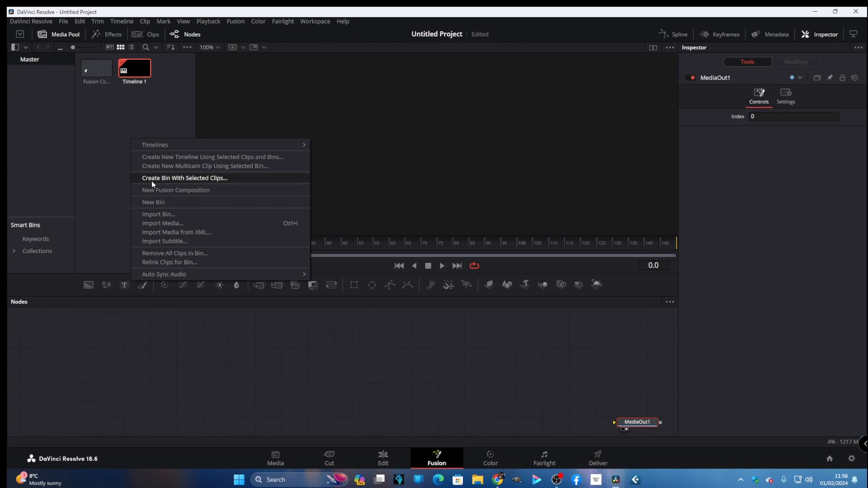
left_click(176, 225)
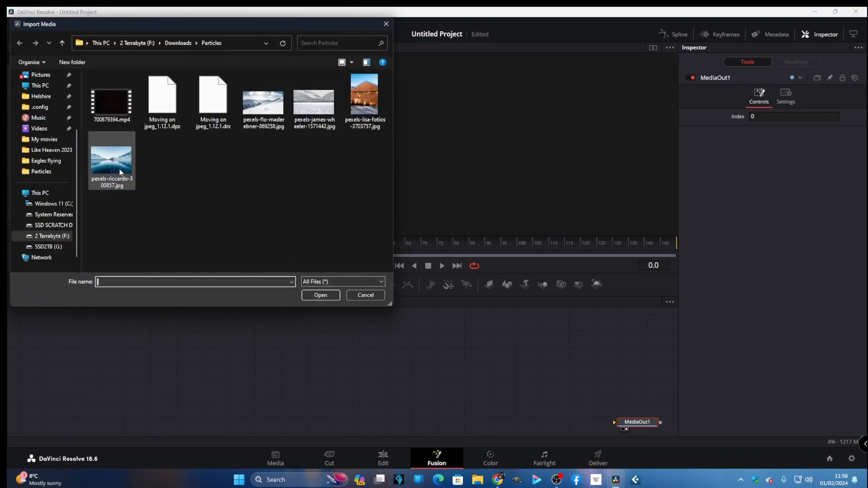
left_click(121, 174)
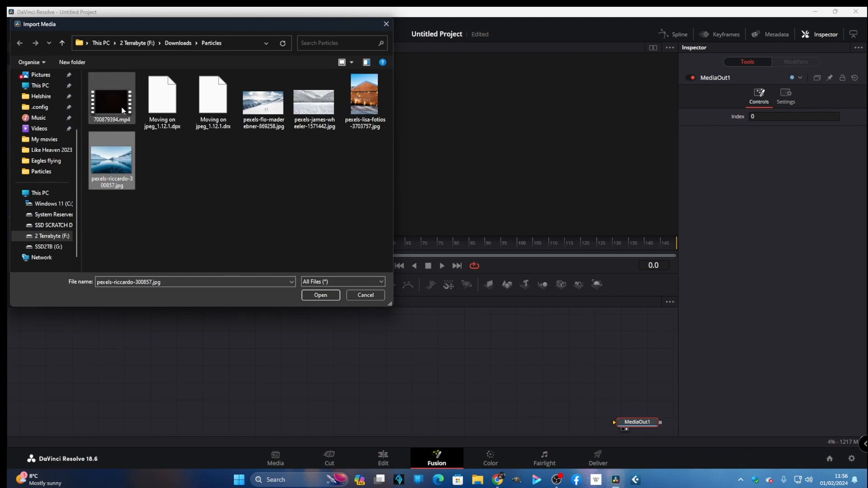
left_click(122, 113, "ctrl")
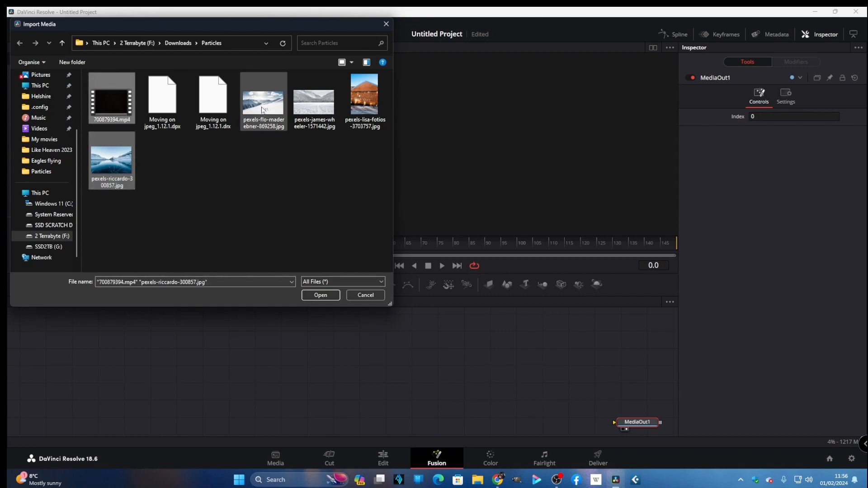
left_click(263, 110, "ctrl")
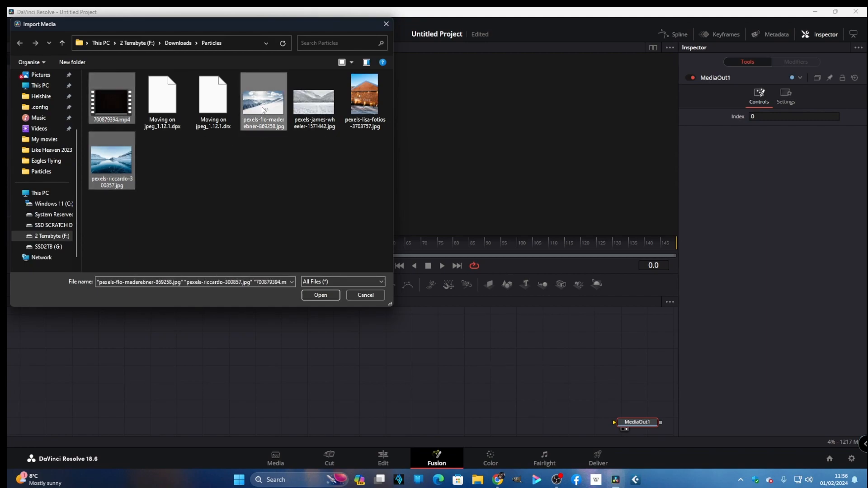
left_click(321, 295)
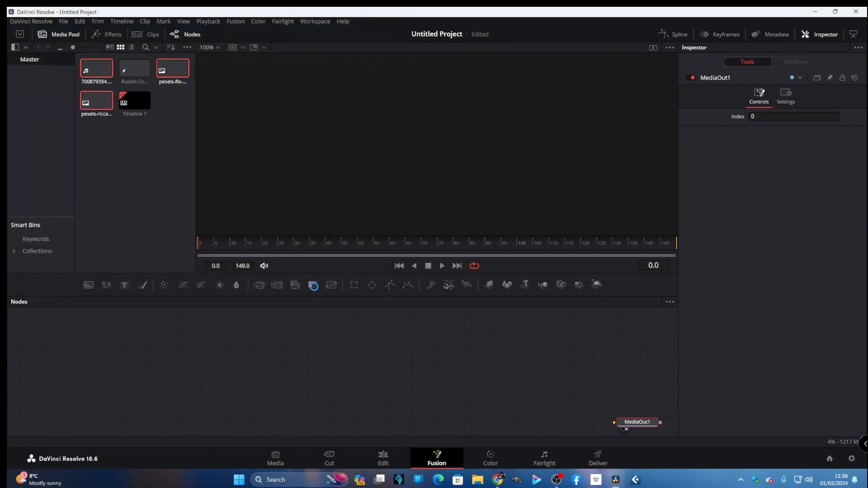
left_click(157, 189)
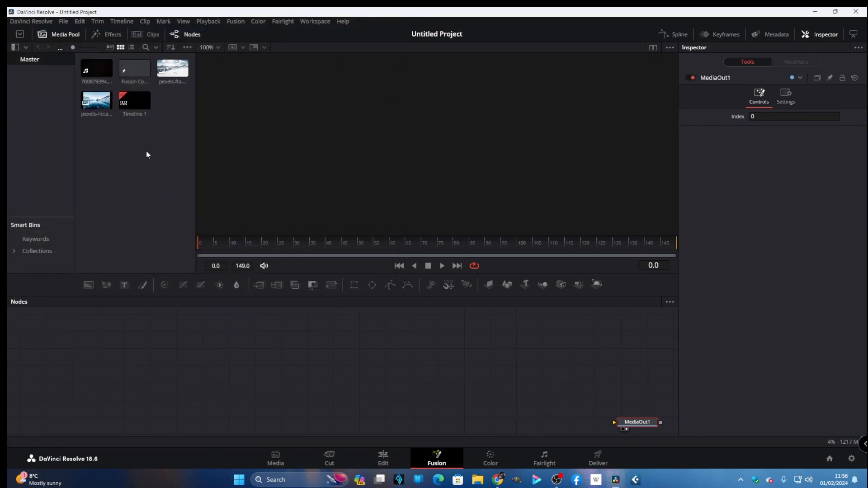
Add pexels-riccardo-300857.jpg to the node graph and rename its node as Image.
left_click_drag(96, 100, 149, 387)
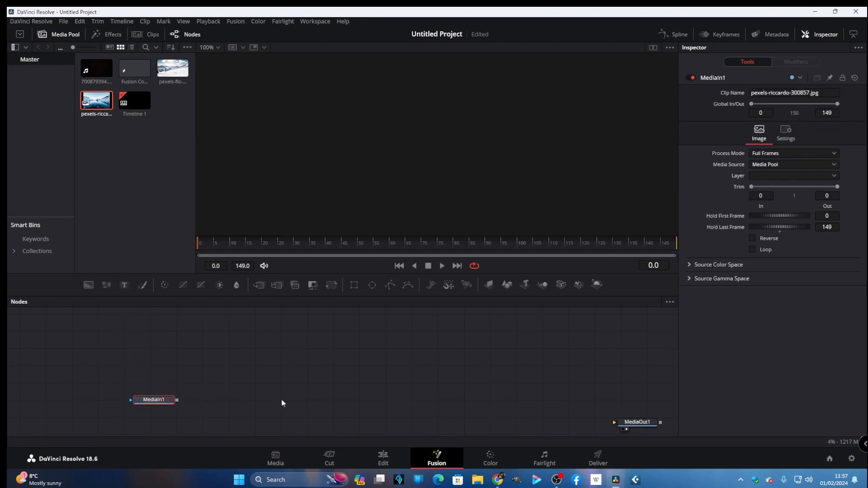
key("F2")
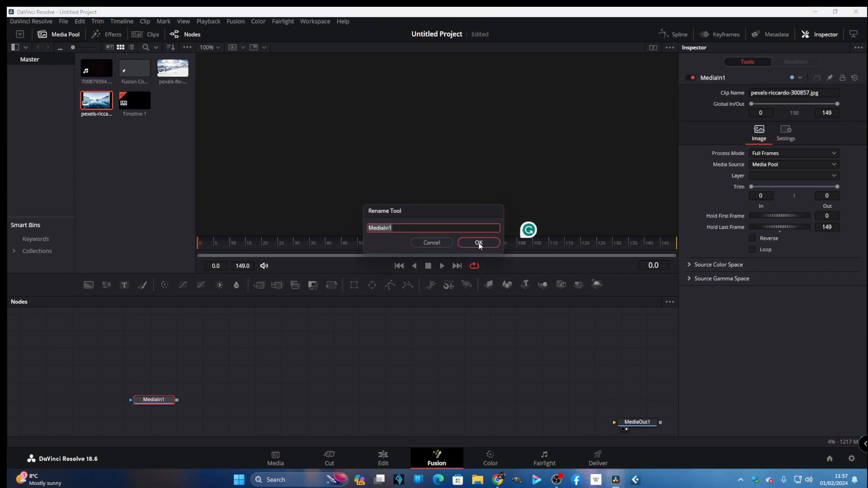
key("BackSpace")
type("Image")
left_click(478, 243)
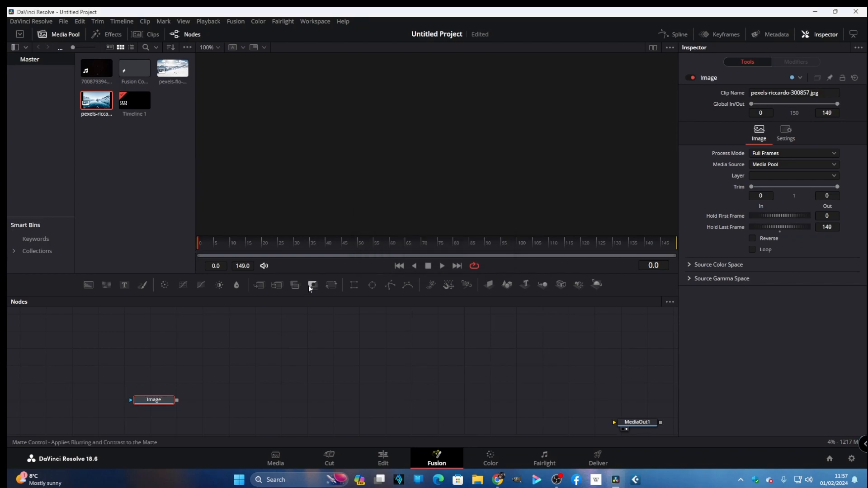
Add a Transform node beside the Image node and connect the Image output to its input.
left_click_drag(331, 287, 321, 334)
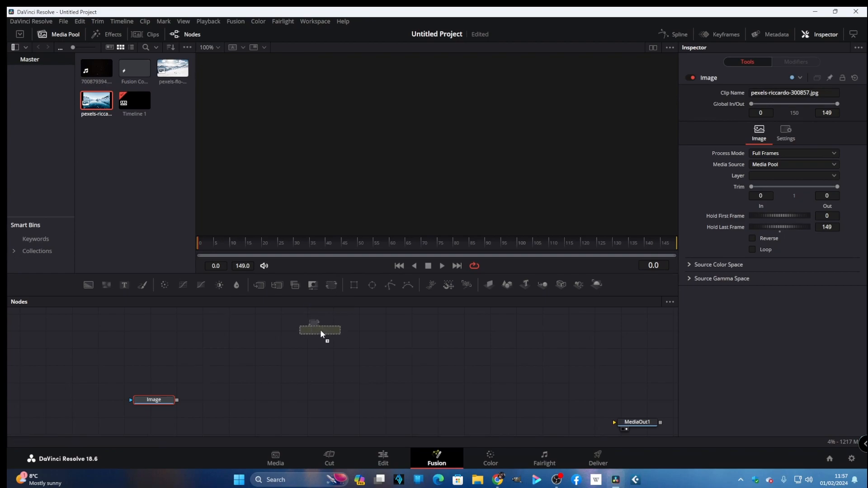
left_click_drag(240, 400, 240, 400)
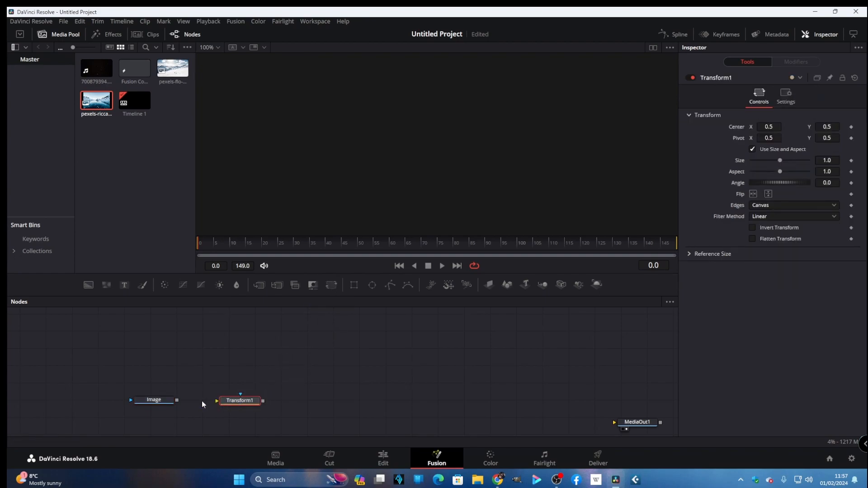
left_click(176, 402)
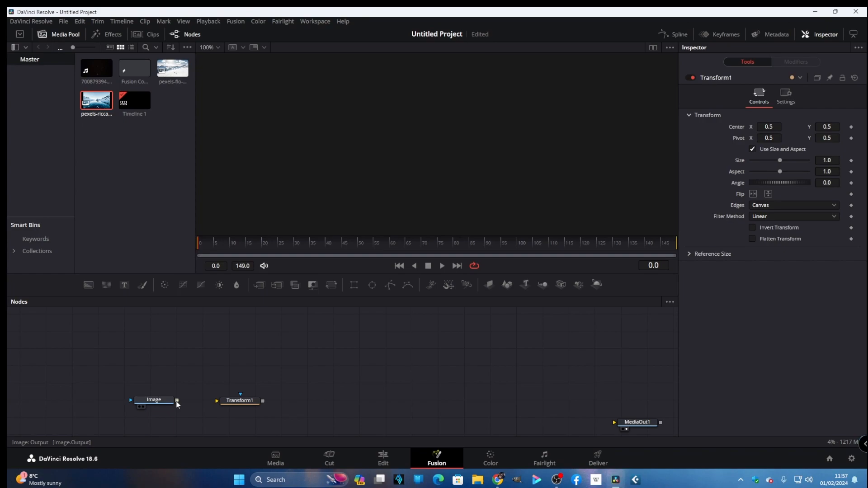
left_click_drag(176, 402, 240, 400)
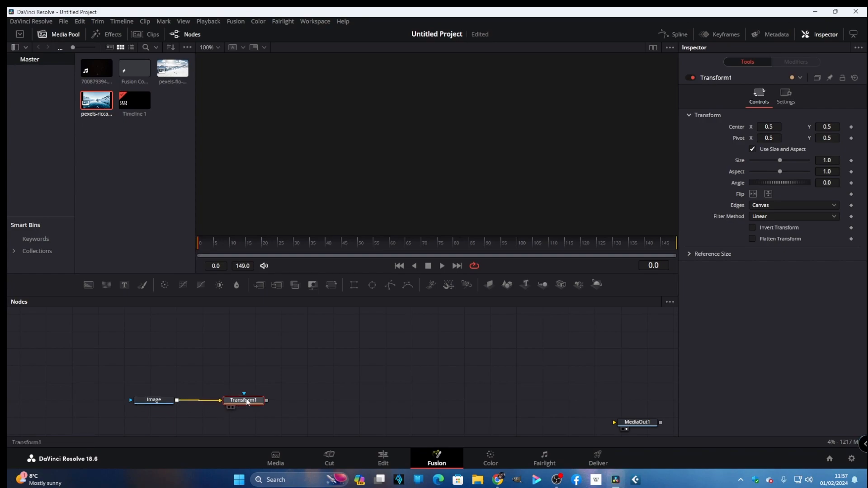
Rename the Transform node as Controller and display it in the viewer.
key("F2")
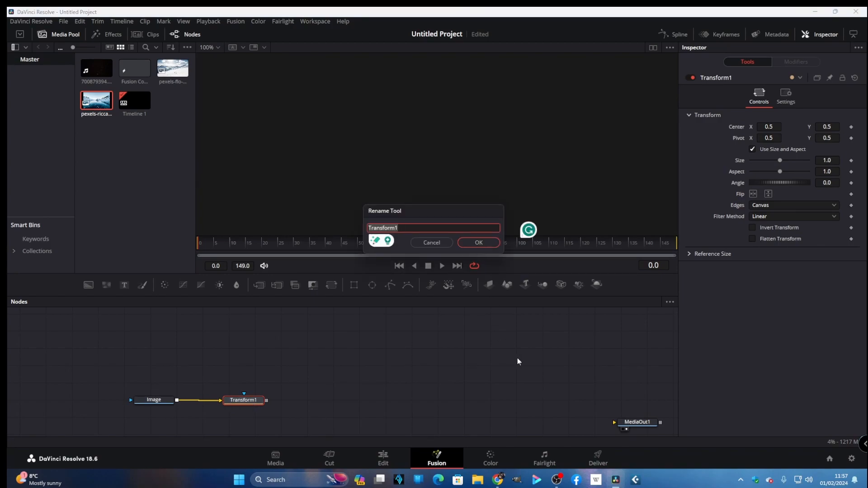
key("BackSpace")
type("Controller")
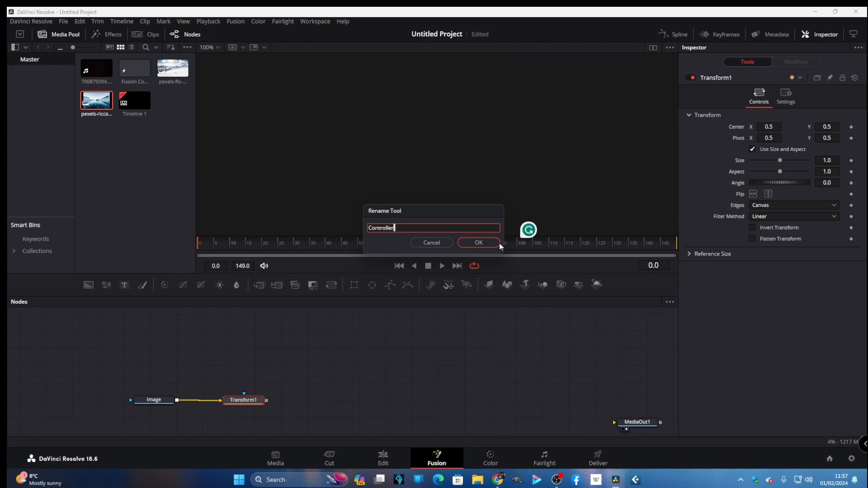
left_click(483, 242)
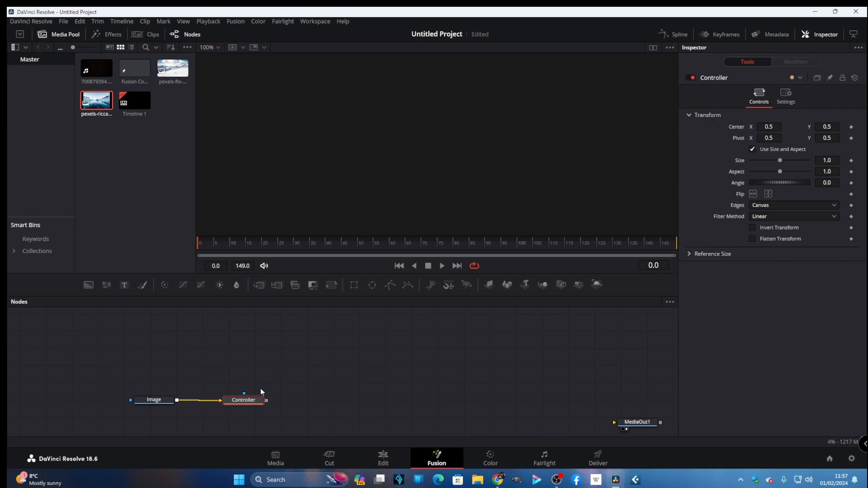
left_click_drag(253, 398, 419, 187)
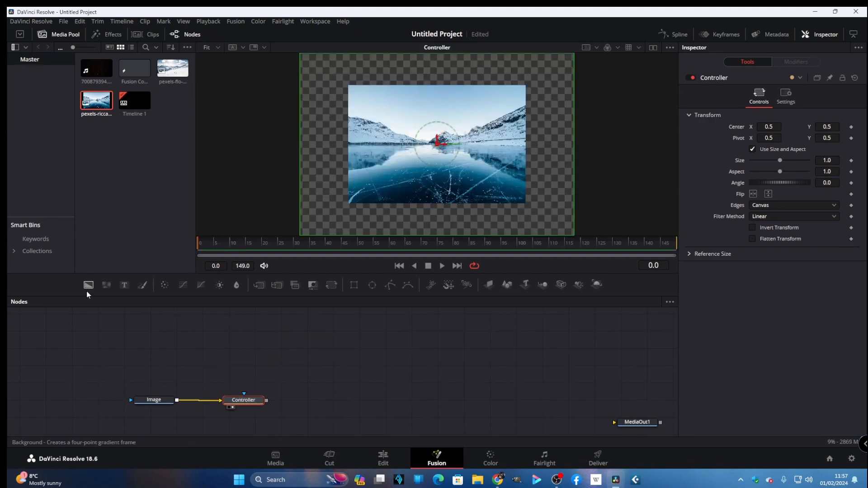
Add a Background node and a Merge node above the image chain and connect the Background to the Merge's background input.
left_click_drag(87, 286, 155, 374)
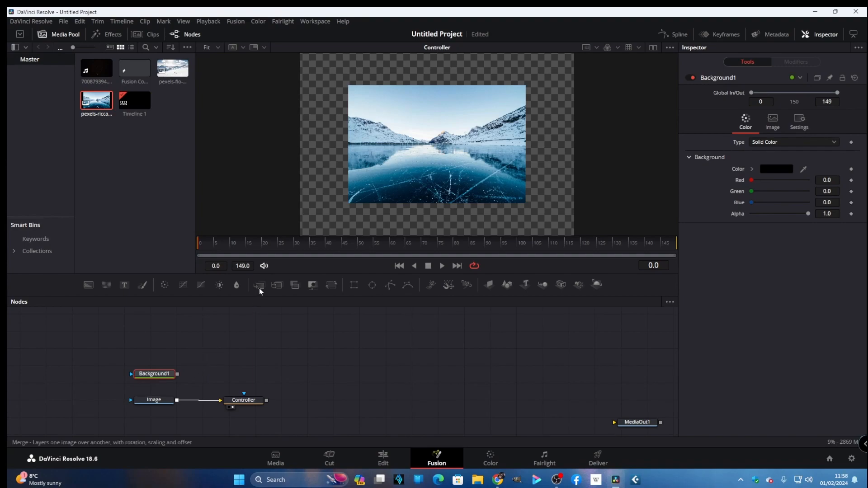
left_click_drag(259, 289, 260, 308)
left_click_drag(237, 374, 238, 373)
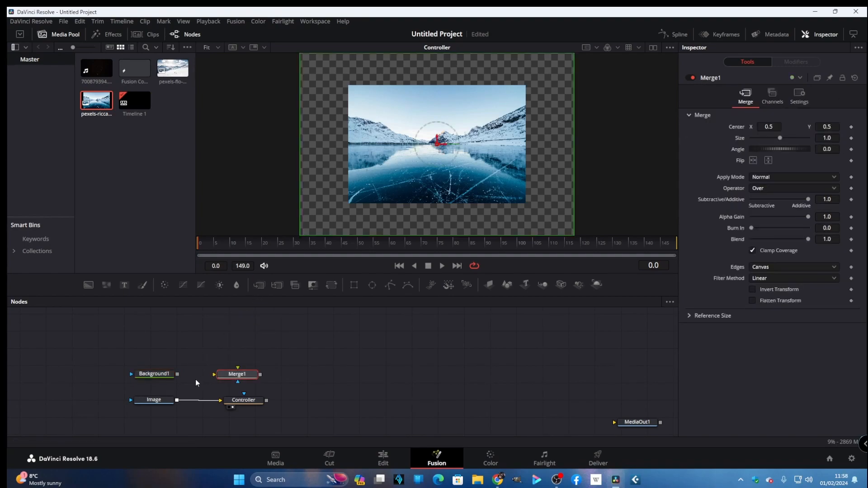
left_click_drag(178, 374, 224, 380)
left_click(206, 376)
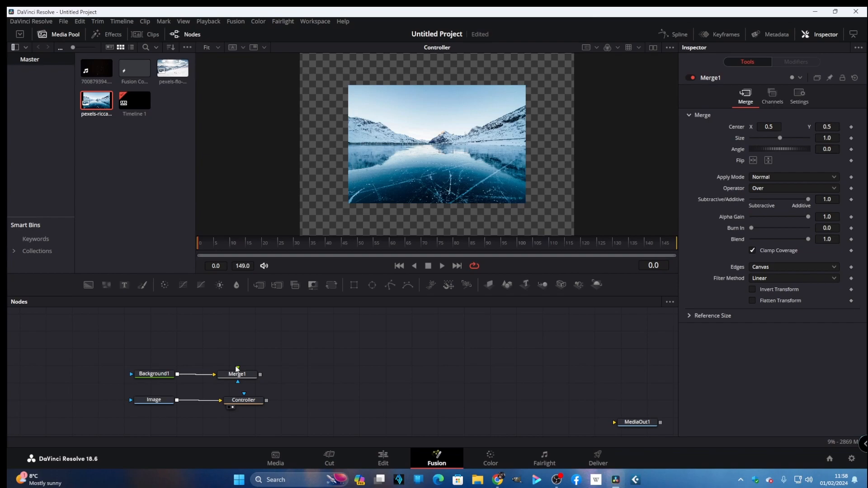
Connect the Controller node to the Merge node's foreground input and display the Merge in the viewer.
left_click_drag(240, 396, 403, 216)
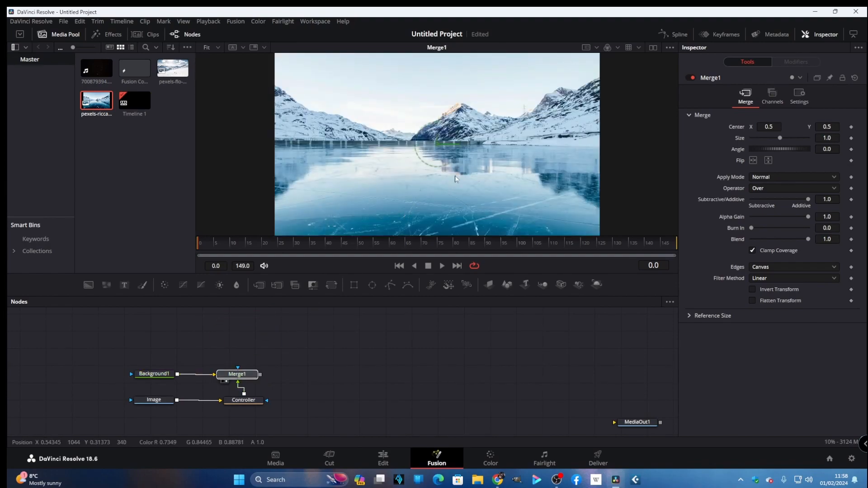
scroll(486, 171, "up", 2)
scroll(487, 171, "down", 1)
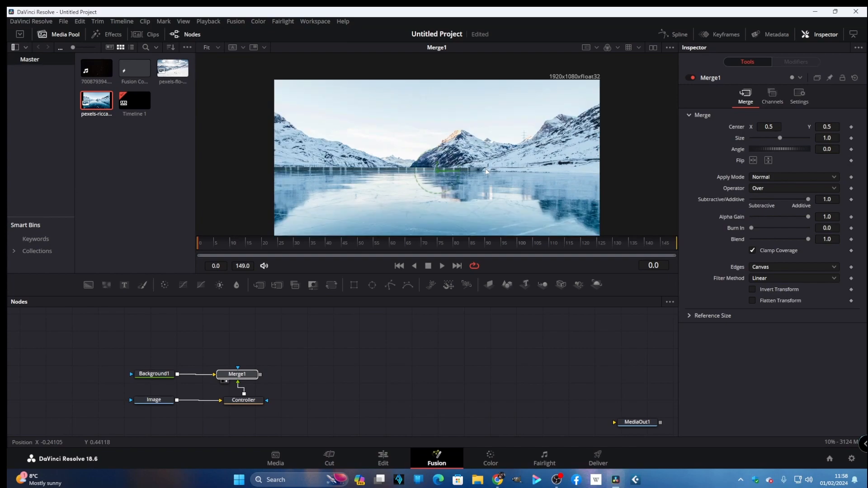
scroll(487, 171, "down", 1)
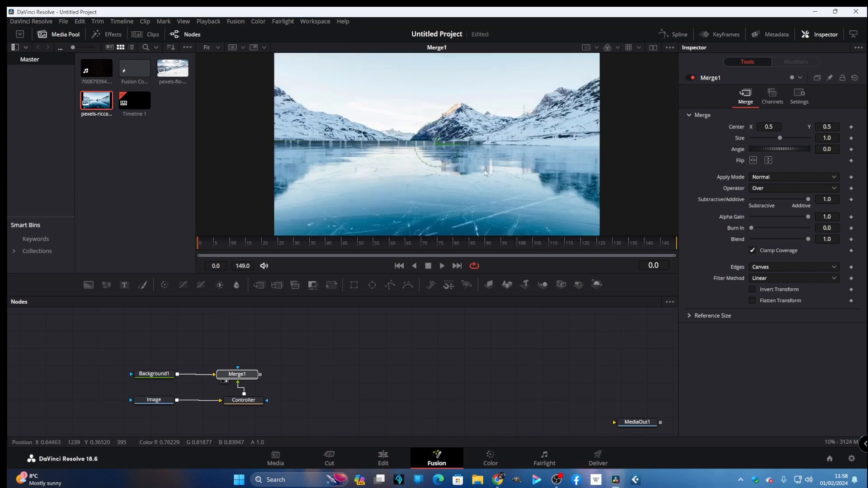
Add a Transform node named Animation after the Merge node and display it in the viewer.
left_click(332, 285)
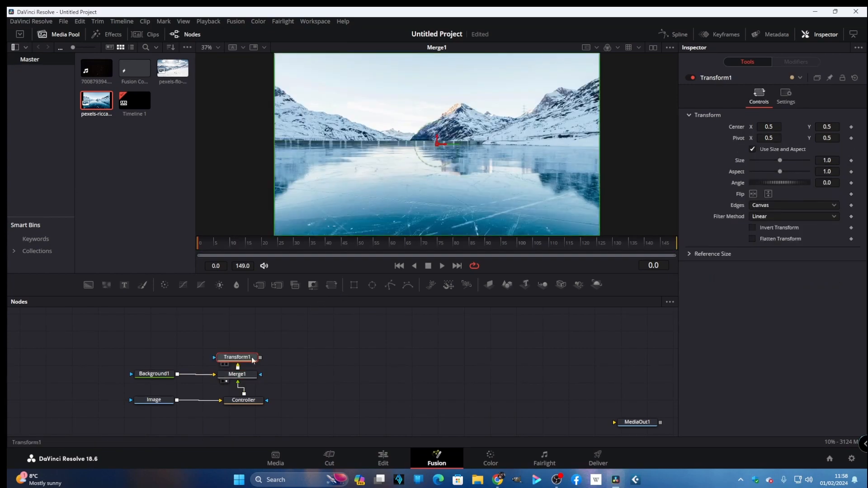
left_click_drag(252, 357, 325, 375)
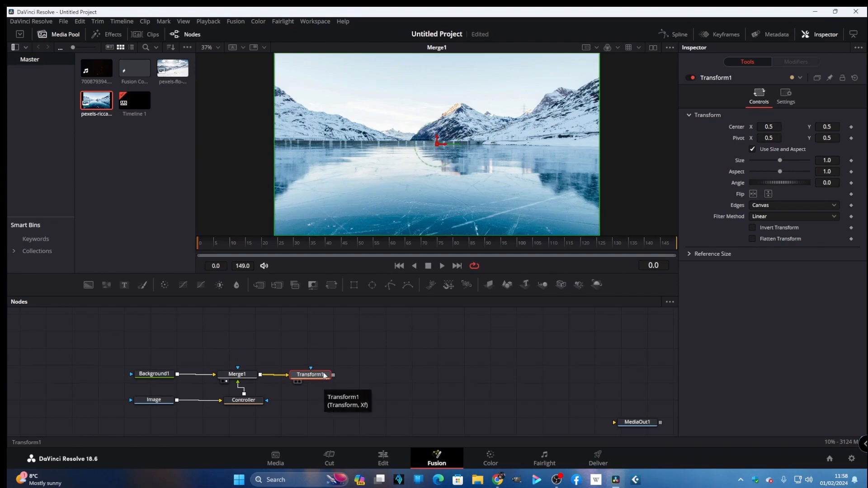
key("F2")
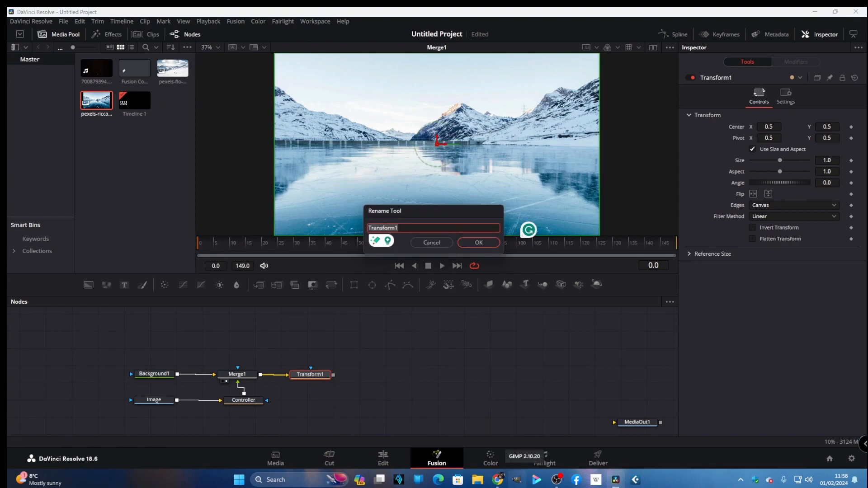
type("Animation")
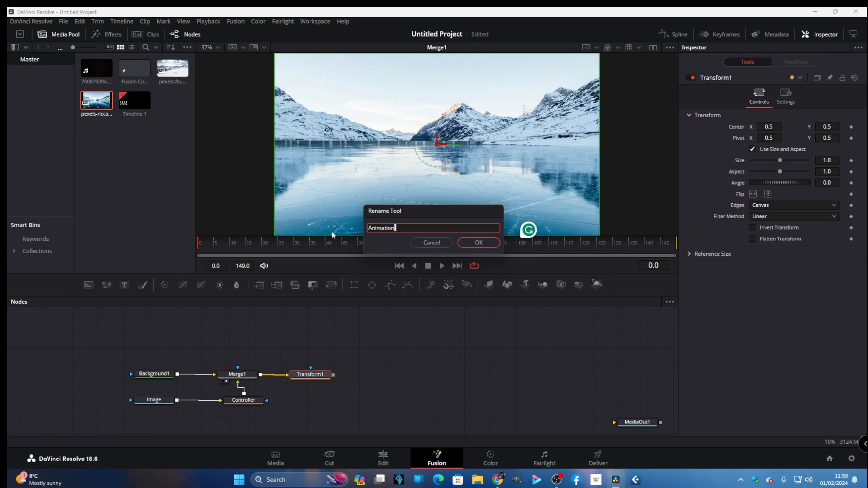
left_click(474, 243)
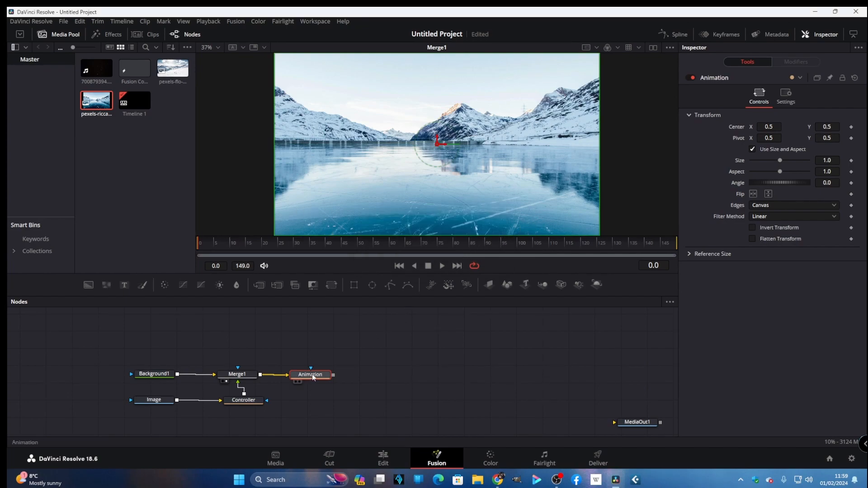
left_click_drag(312, 375, 440, 186)
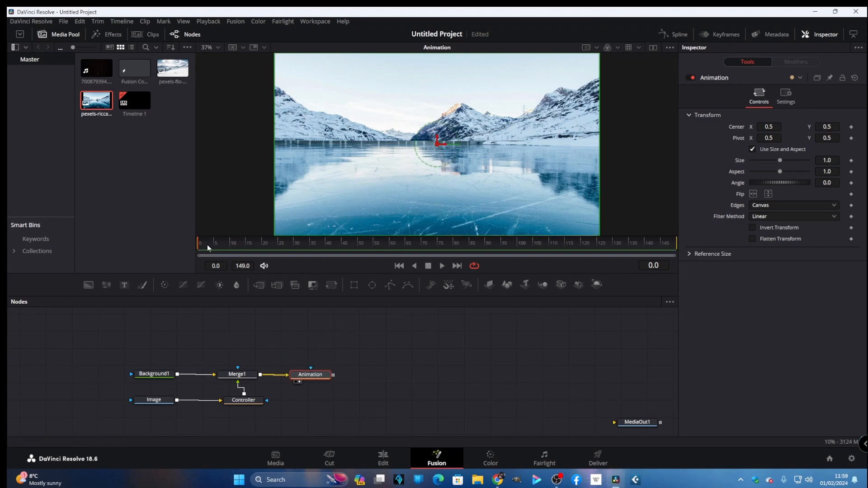
Animate the Animation node's Size with keyframes from 1.3 at frame 0 to 1.0 at frame 149.
left_click_drag(221, 246, 660, 257)
left_click(851, 161)
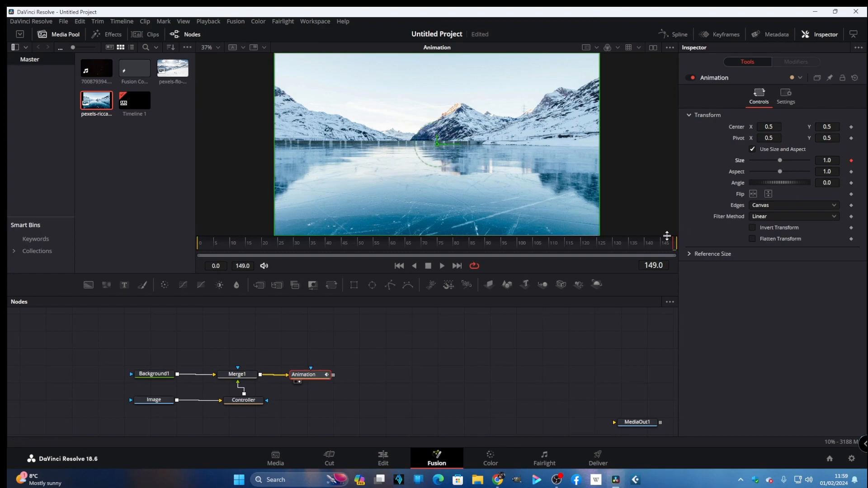
left_click_drag(667, 236, 187, 272)
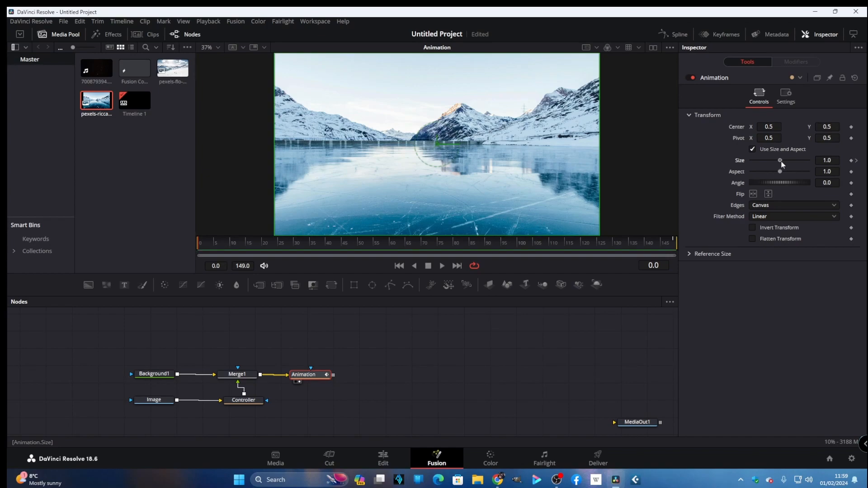
left_click_drag(782, 161, 783, 164)
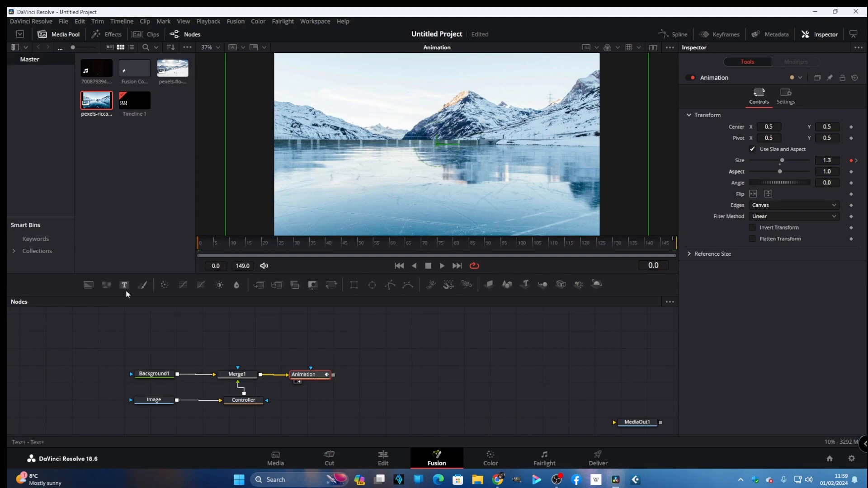
Add a Text+ node, display it in the viewer, and enter DAVINCI and RESOLVE on two lines.
left_click_drag(124, 286, 292, 357)
left_click_drag(407, 392, 447, 178)
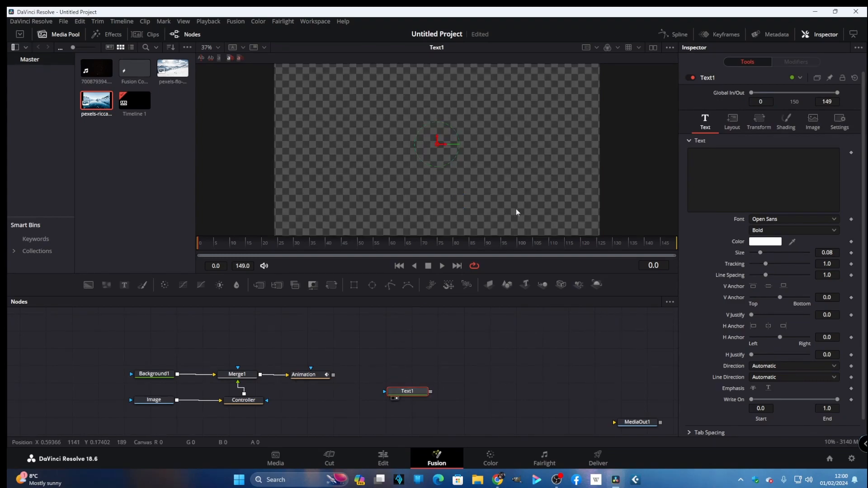
left_click(741, 174)
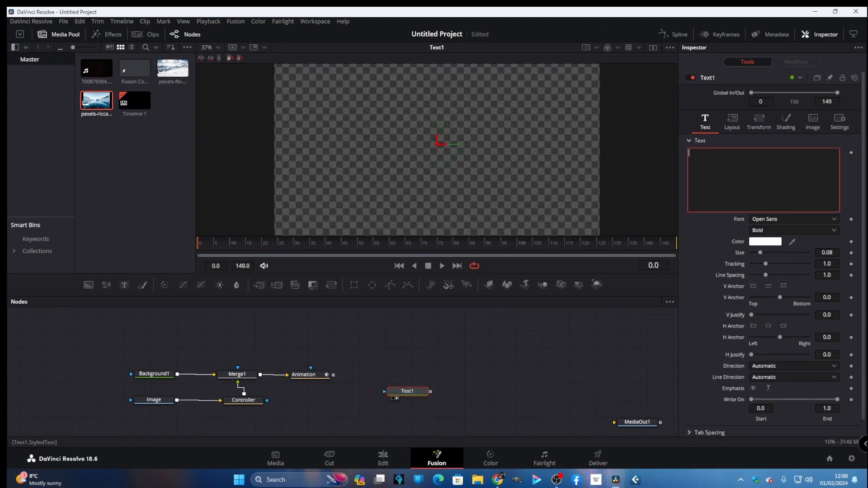
type("DAV")
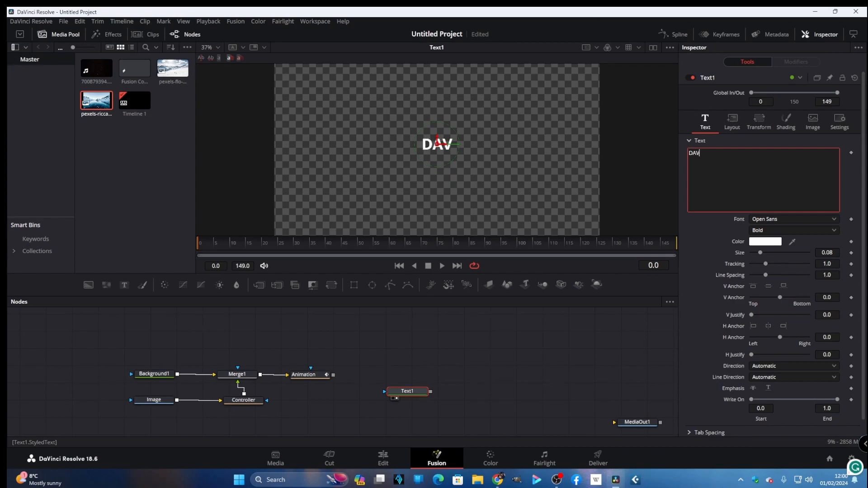
type("INCI")
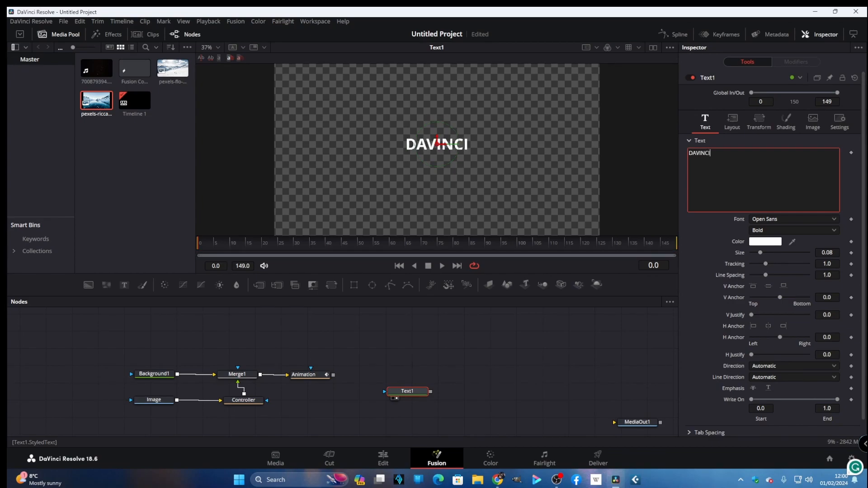
key("Return")
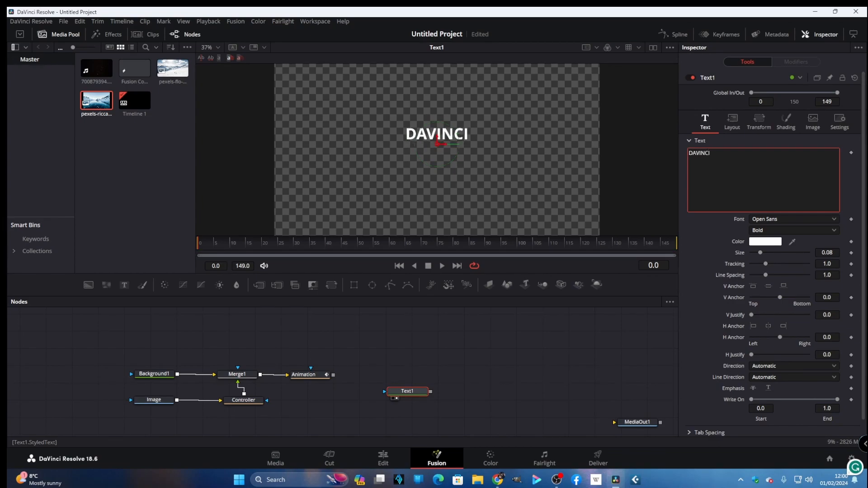
type("RESOLVE")
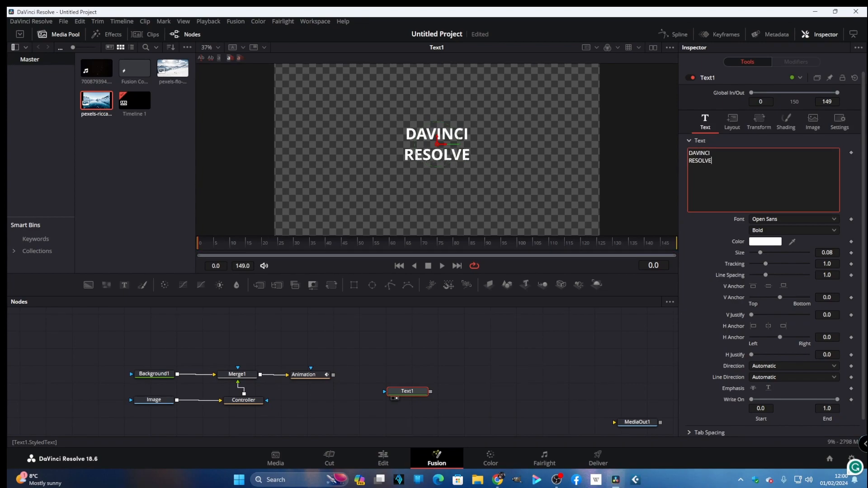
Apply Character Level Styling to the title text and set the size of the word DAVINCI to 0.11.
right_click(725, 179)
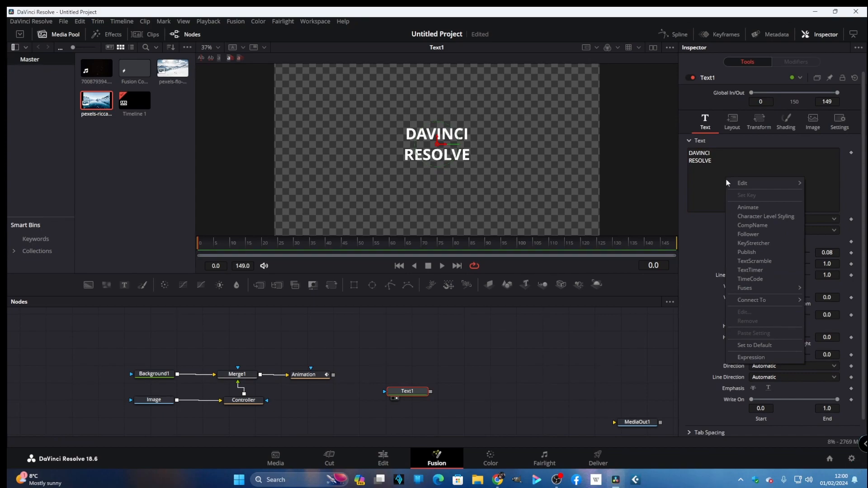
left_click(766, 216)
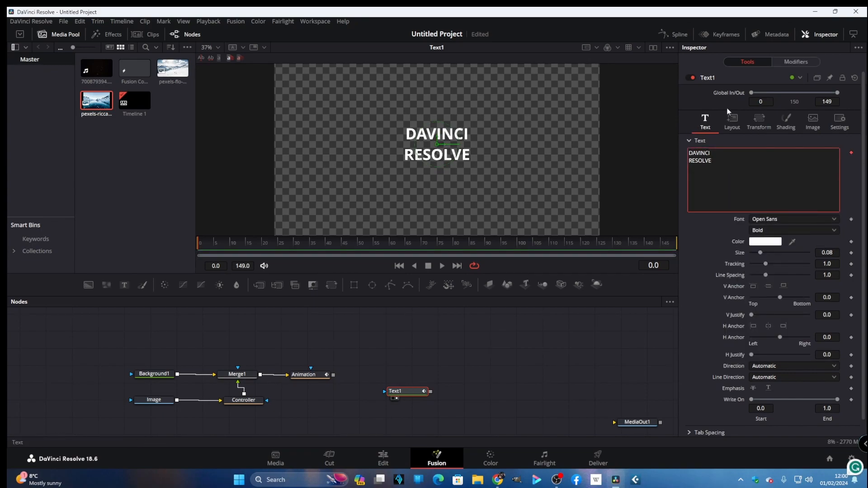
left_click(794, 59)
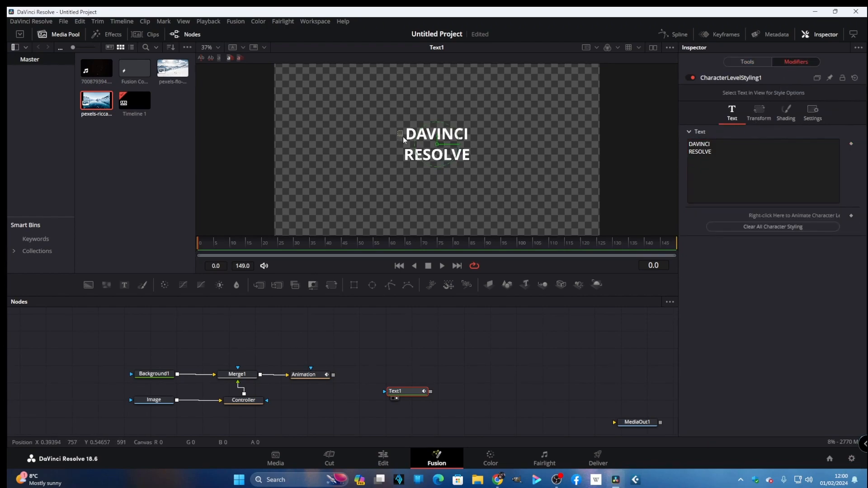
left_click_drag(404, 140, 475, 140)
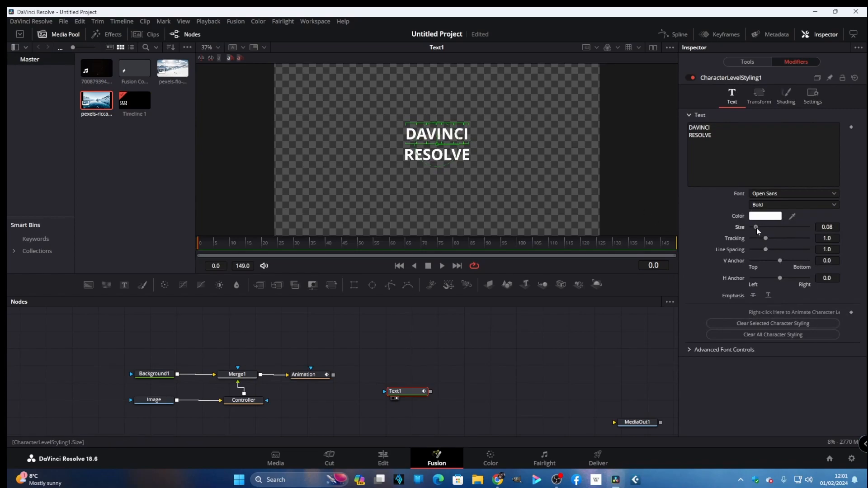
left_click_drag(756, 228, 758, 227)
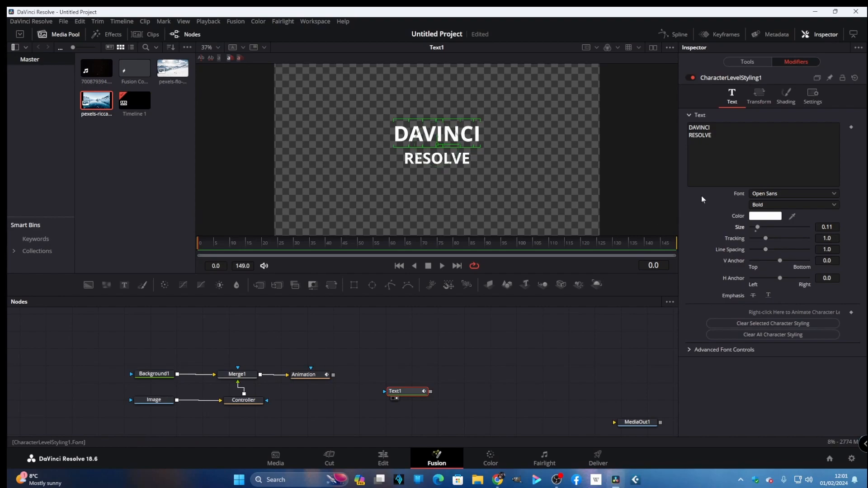
Set the font style of the word RESOLVE to Regular using the character-level styling modifier.
left_click_drag(403, 148, 473, 172)
left_click(834, 206)
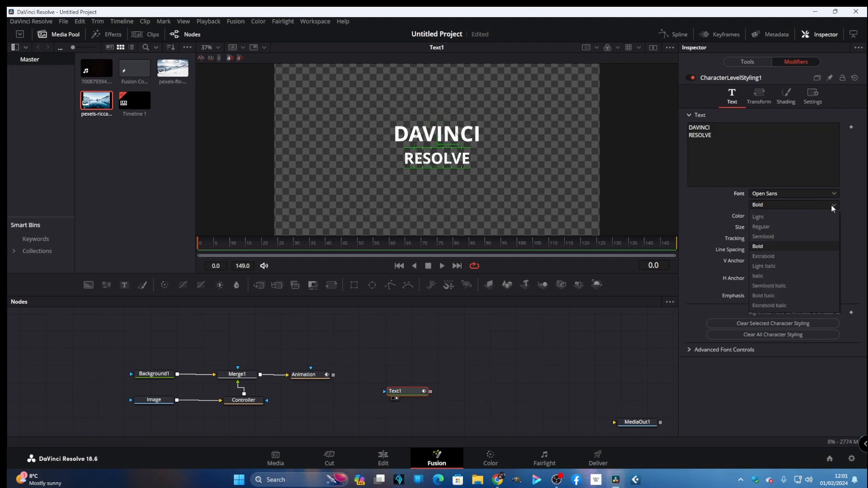
left_click(826, 217)
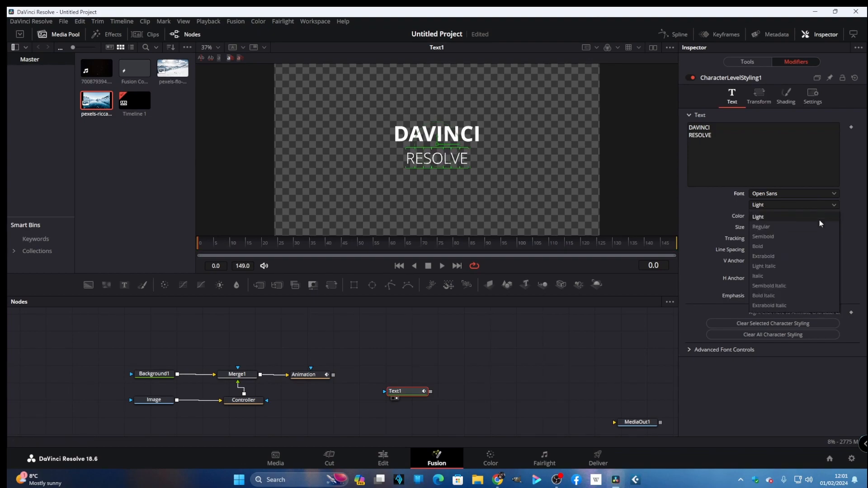
left_click(819, 226)
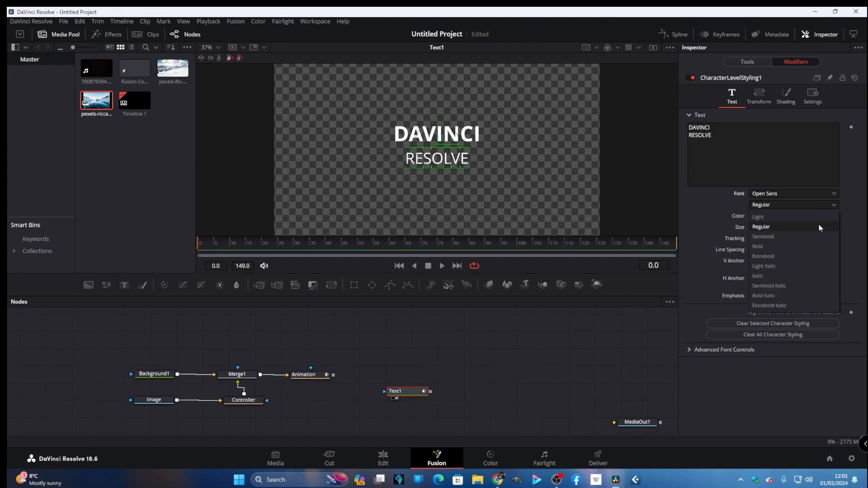
left_click(518, 183)
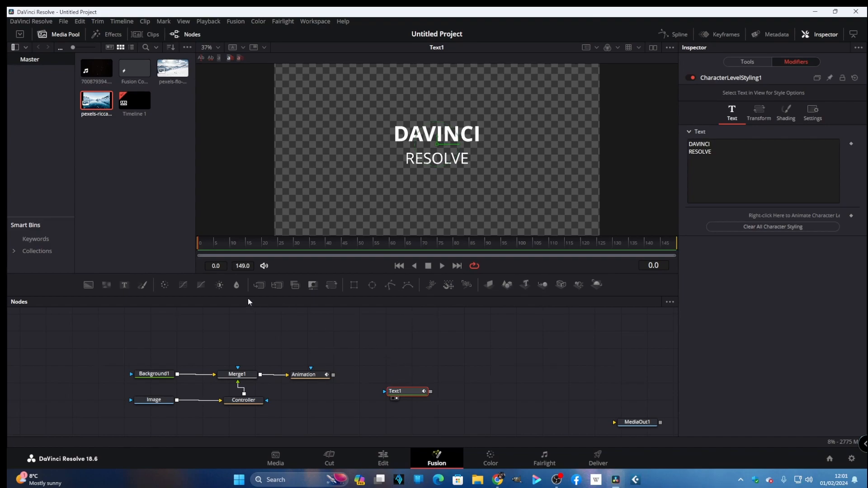
Add a second Merge node with Animation as background and Text1 as foreground, and display it in the viewer.
left_click_drag(261, 286, 264, 295)
left_click_drag(409, 368, 408, 368)
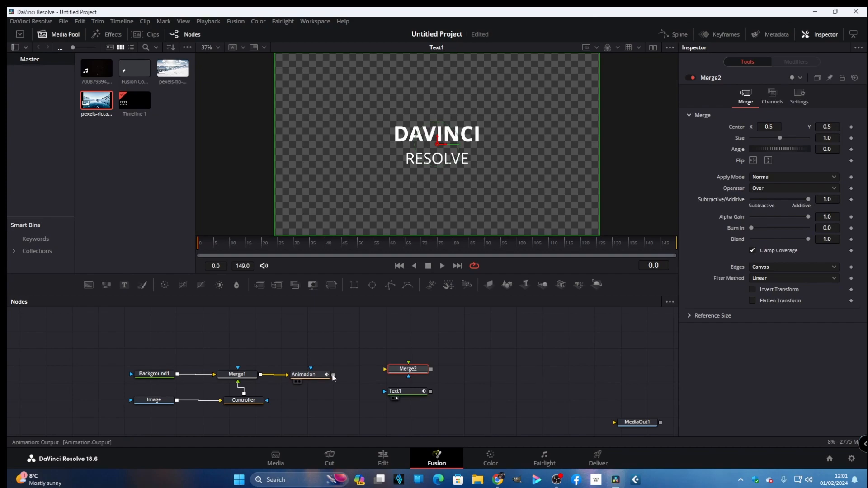
left_click_drag(334, 378, 454, 203)
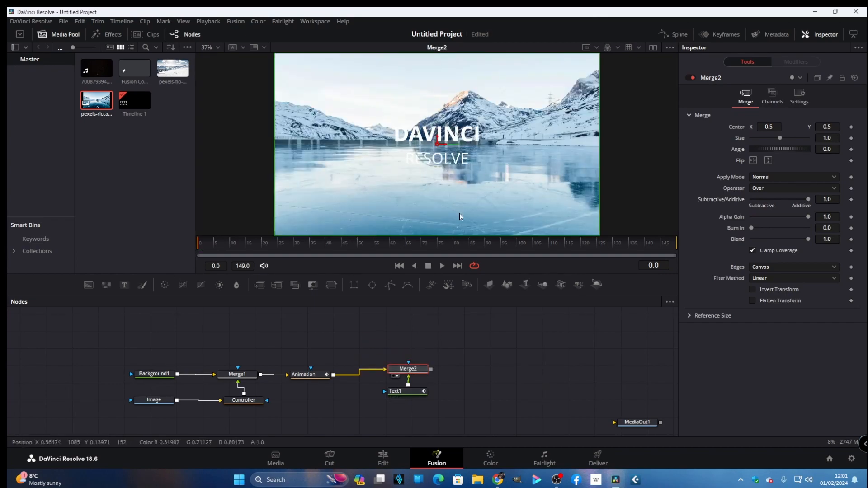
Insert a Drop Shadow node between Text1 and Merge2 and reduce its drop distance.
left_click_drag(414, 391, 414, 407)
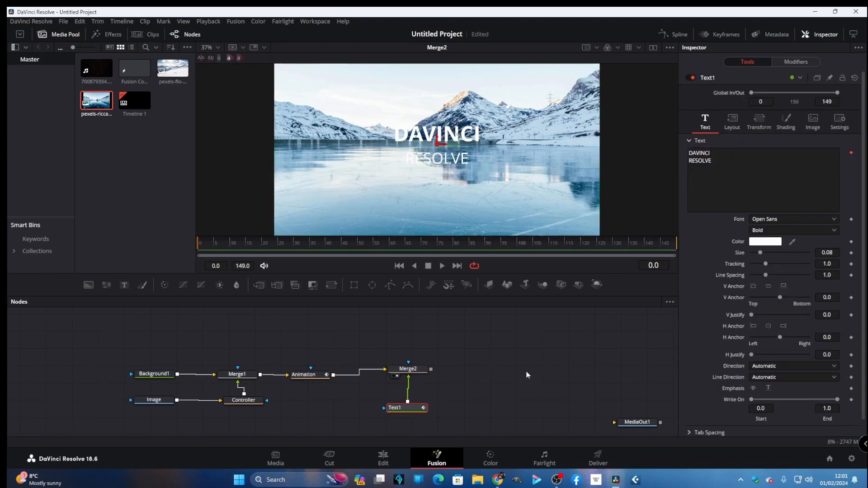
key("shift+space")
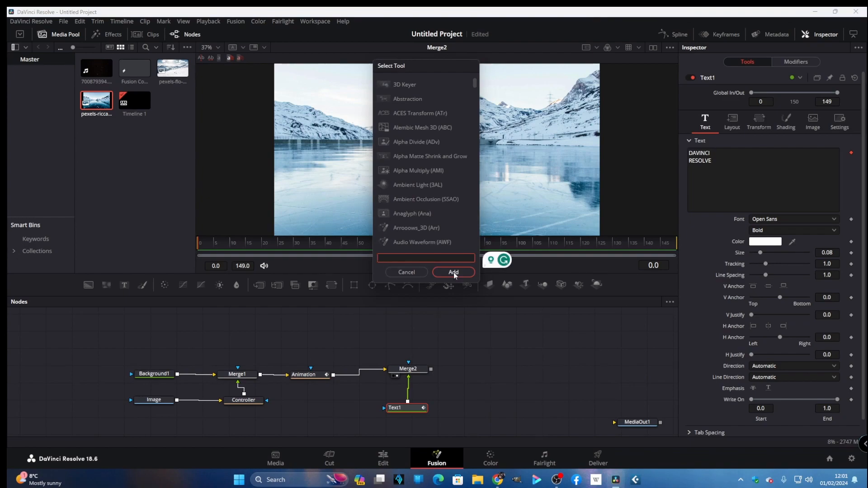
type("DROP")
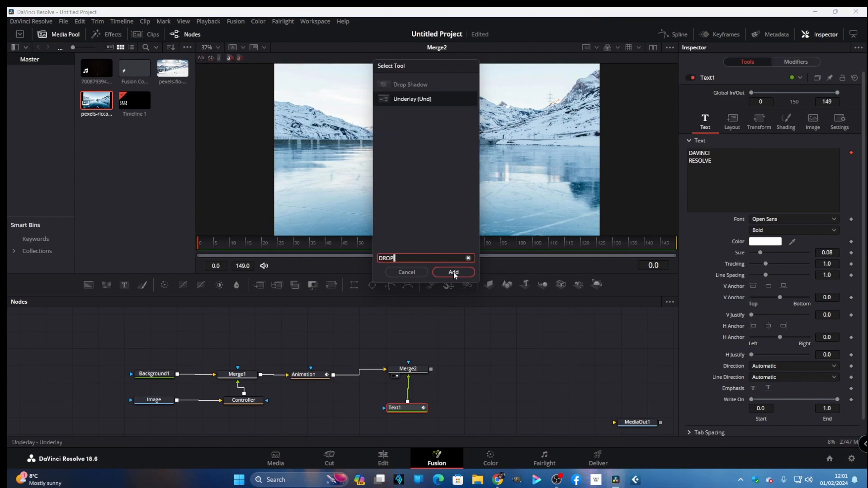
left_click(426, 86)
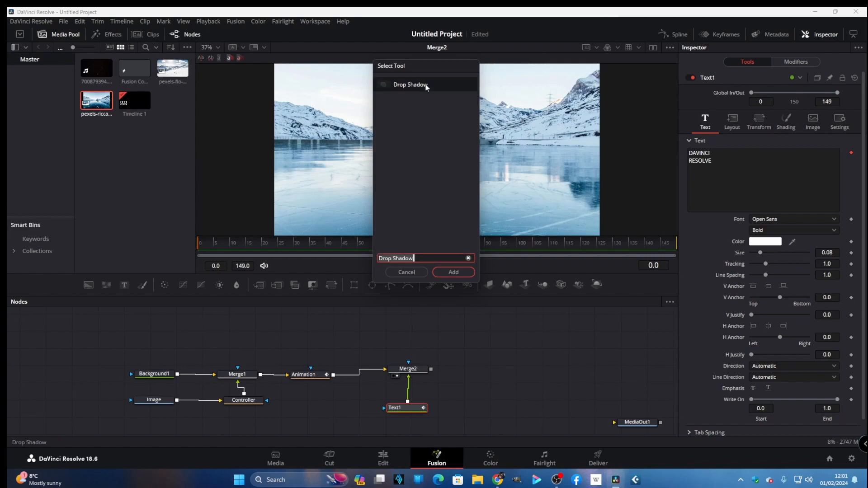
left_click(453, 271)
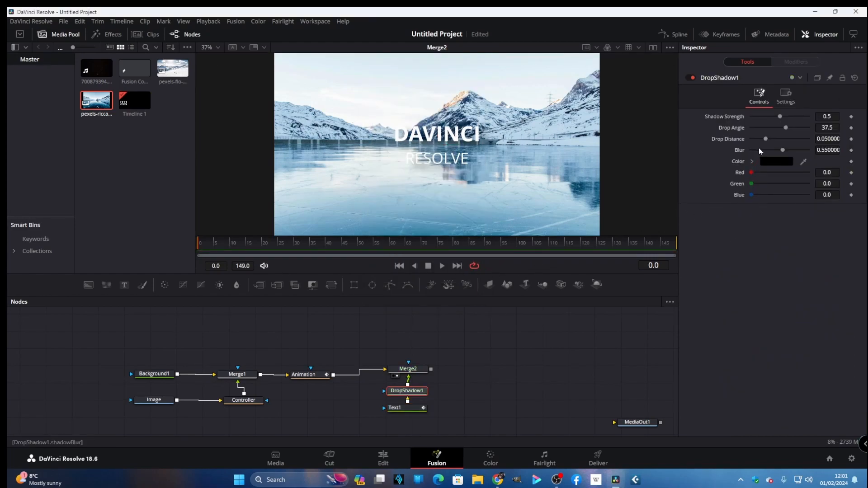
left_click_drag(766, 140, 758, 142)
Add a Gaussian Blur node above Animation, feed it from Animation's output, and realign Merge2 above the drop shadow.
left_click(428, 370)
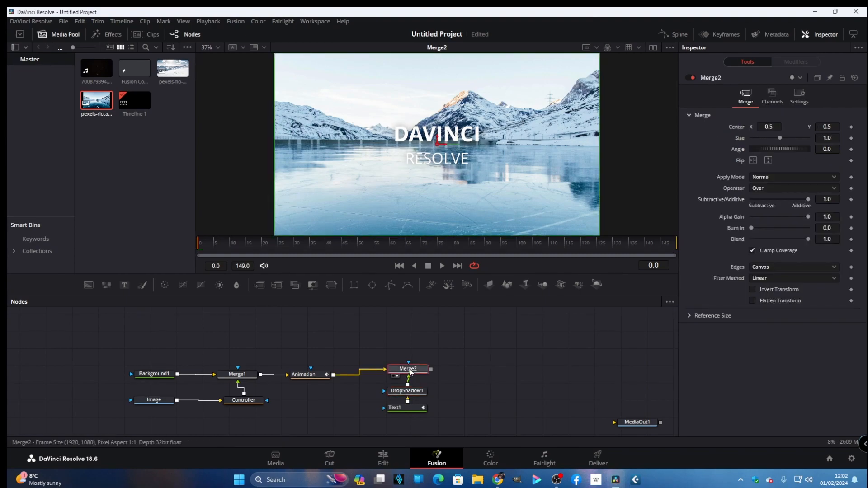
left_click(450, 371)
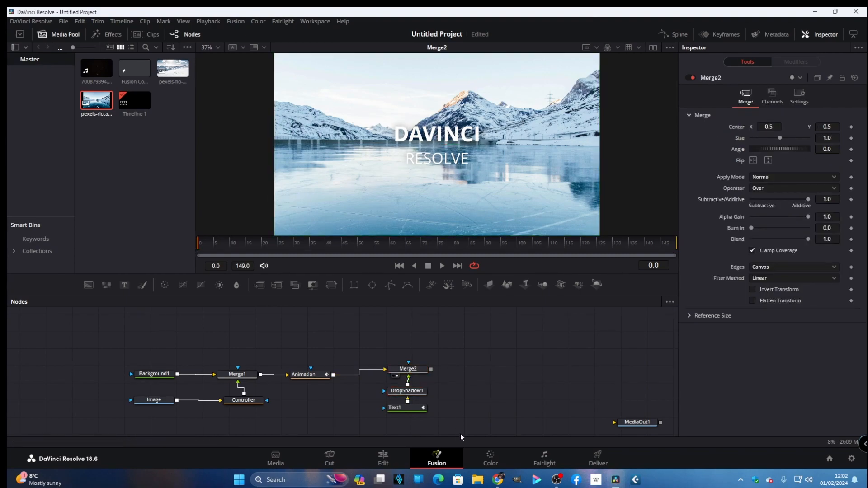
key("shift+space")
type("Gaussian Blur")
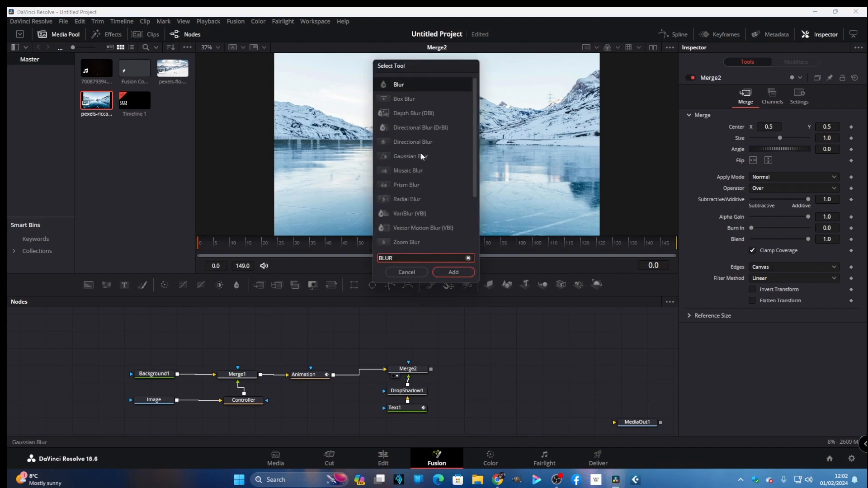
left_click(452, 272)
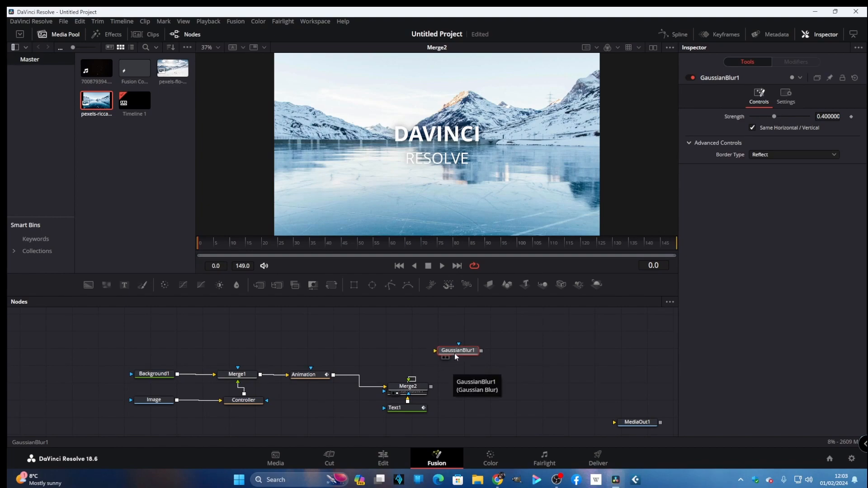
left_click_drag(455, 357, 373, 348)
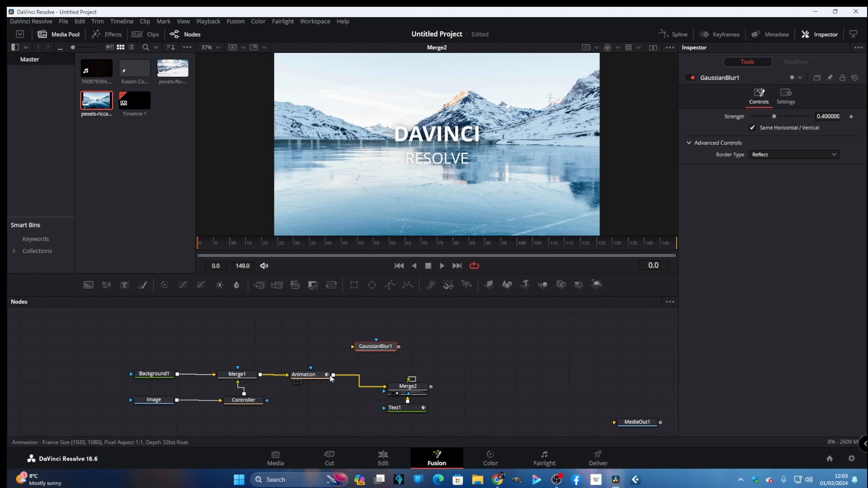
left_click_drag(332, 376, 306, 343)
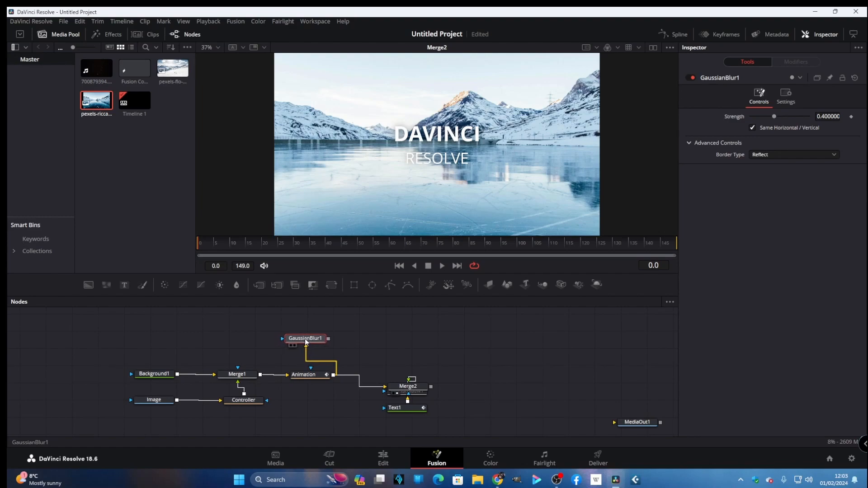
left_click_drag(409, 389, 406, 376)
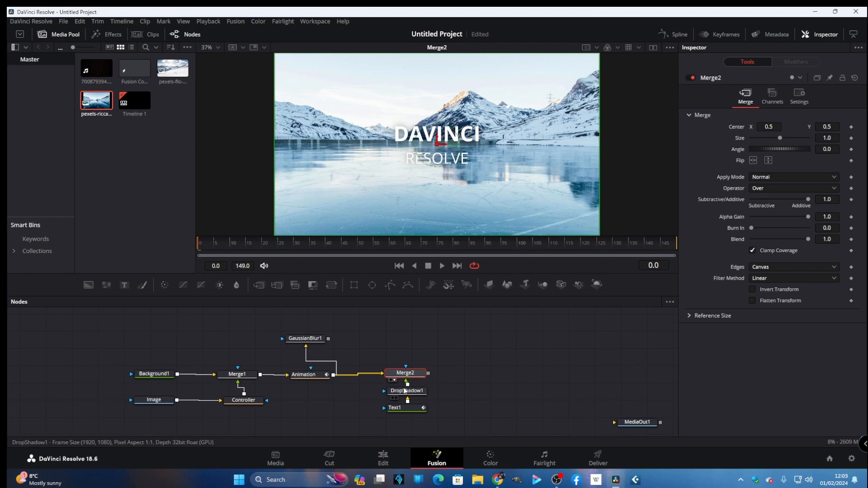
Add the 700879394.mp4 clip to the node graph beside the drop shadow and rename its node Particles.
left_click_drag(97, 68, 476, 393)
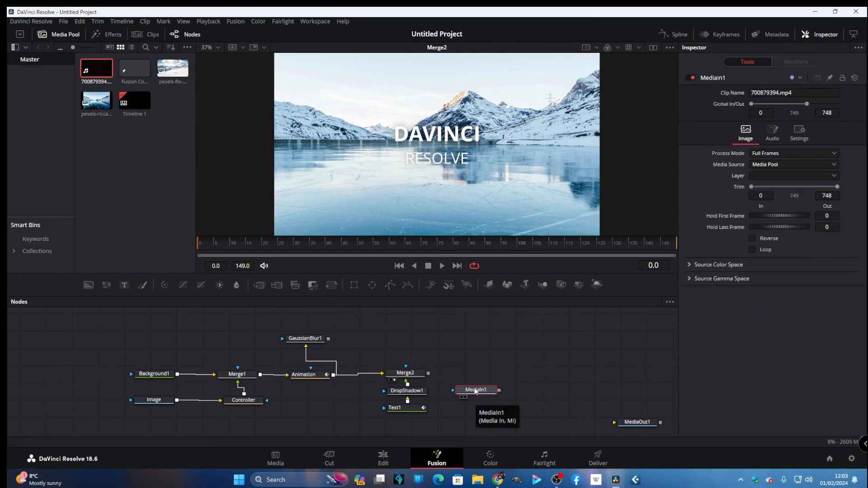
key("F2")
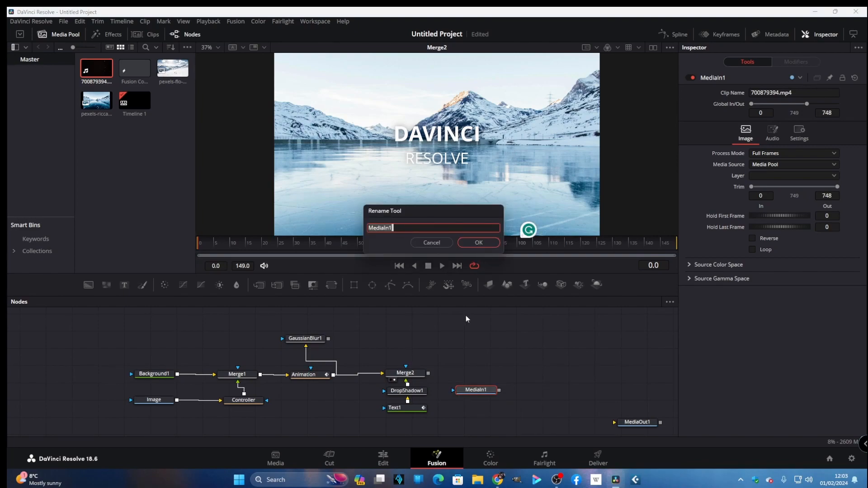
type("Particles")
left_click(478, 243)
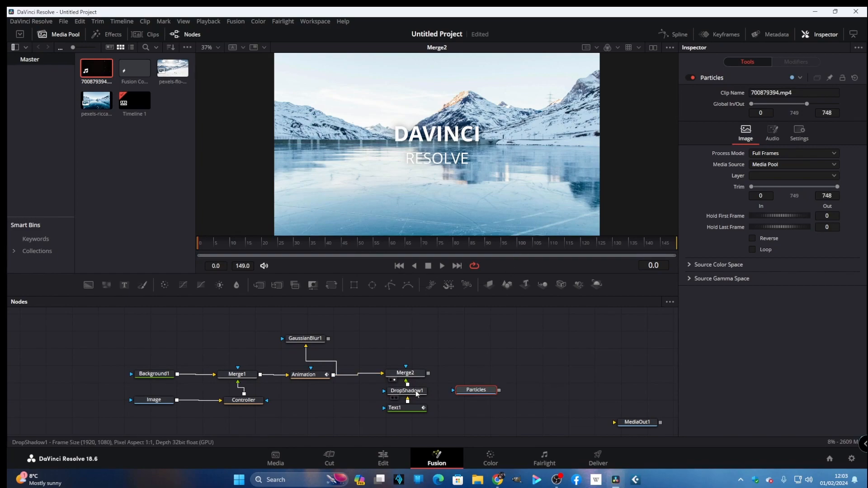
View Particles, then add a Merge node above it with Merge2 as background and Particles as foreground.
left_click_drag(471, 389, 463, 185)
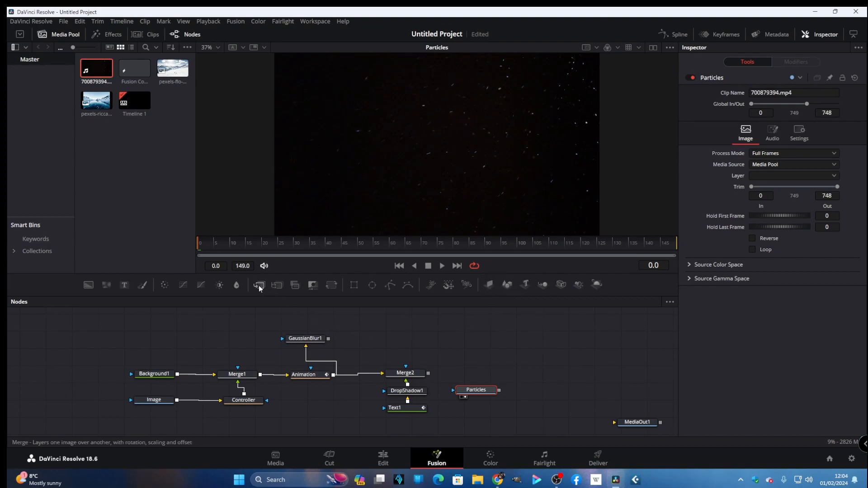
left_click_drag(259, 286, 386, 336)
left_click_drag(476, 365, 478, 366)
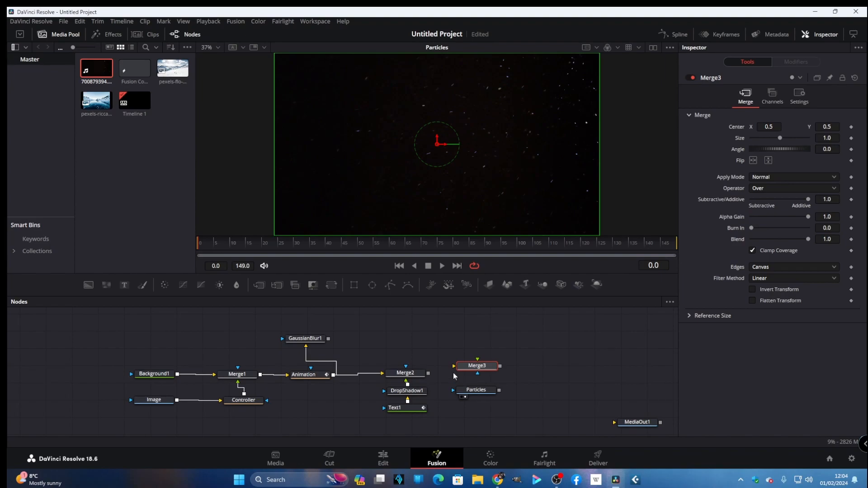
left_click(474, 395)
left_click_drag(473, 396, 474, 406)
left_click_drag(480, 368, 476, 401)
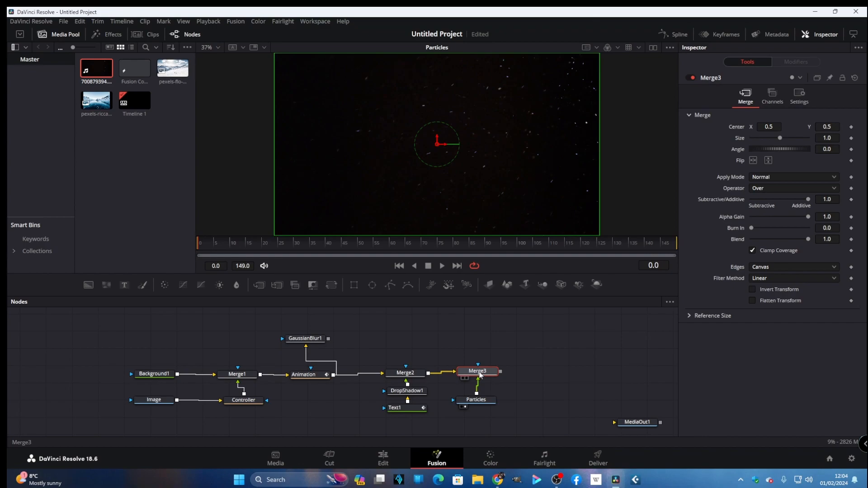
Display Merge3 in the viewer and set its apply mode to Screen.
left_click_drag(480, 375, 503, 230)
left_click(834, 178)
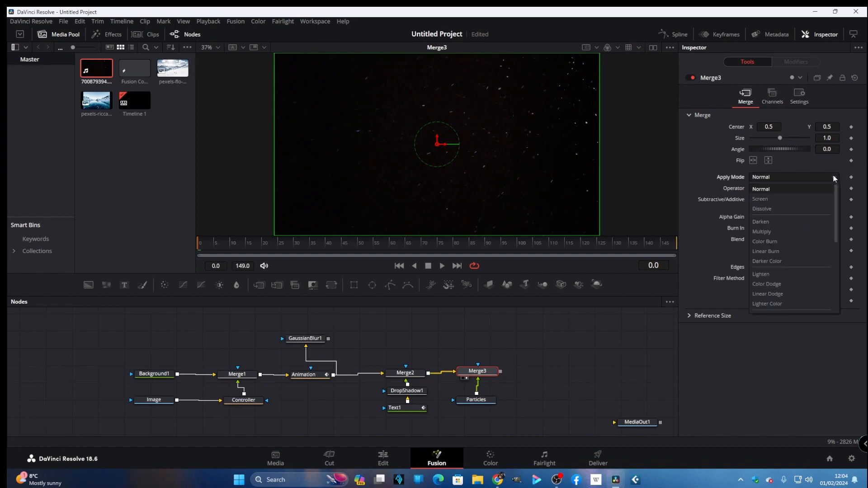
left_click(810, 198)
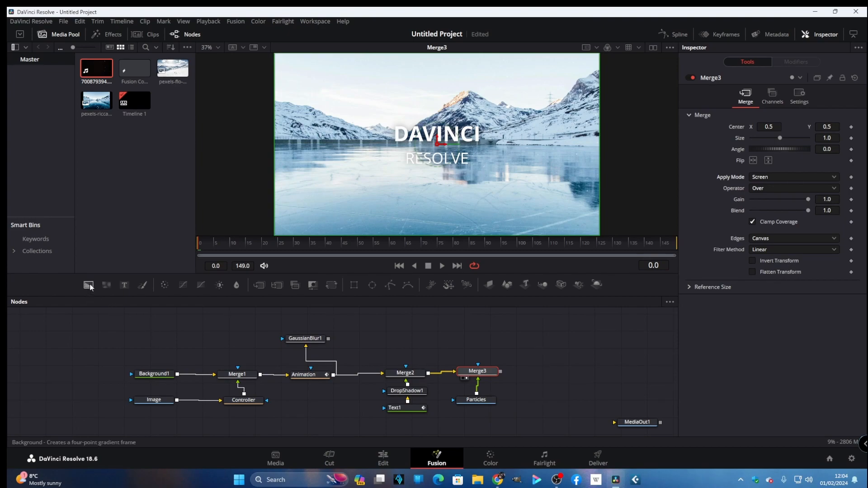
Add a second Background node above Background1 in the node graph and rename it Matte.
left_click_drag(89, 286, 109, 303)
left_click_drag(164, 333, 165, 332)
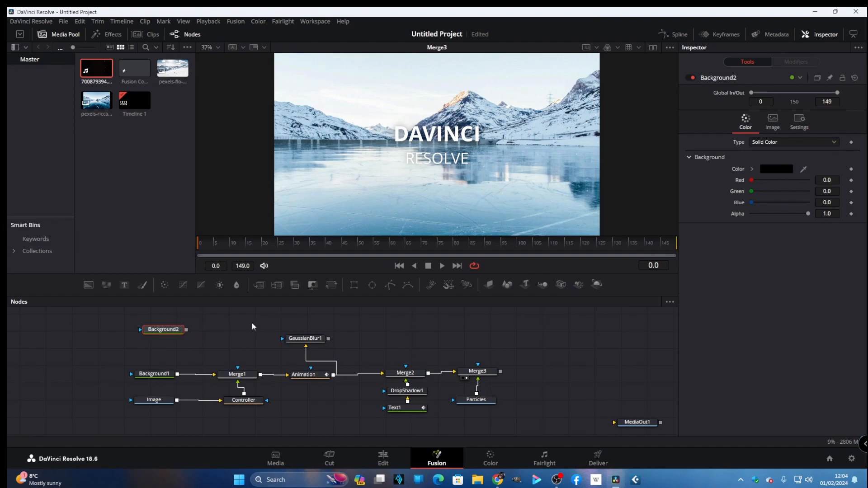
key("F2")
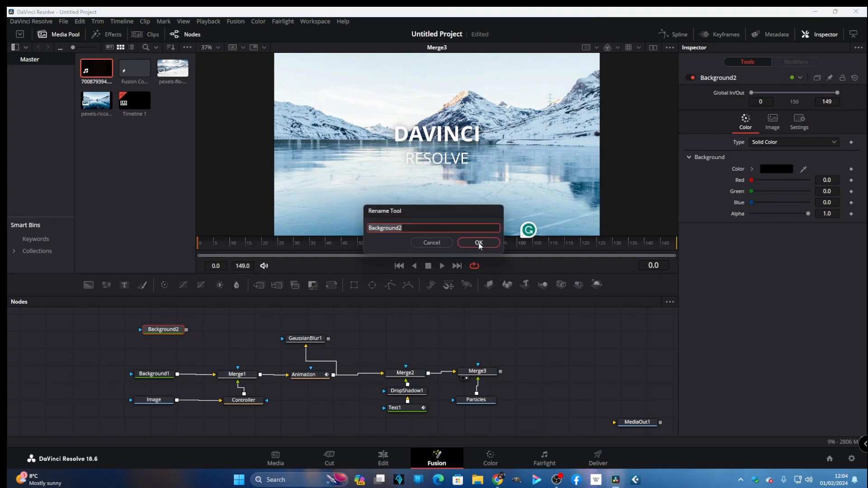
key("BackSpace")
type("Matte")
left_click(474, 240)
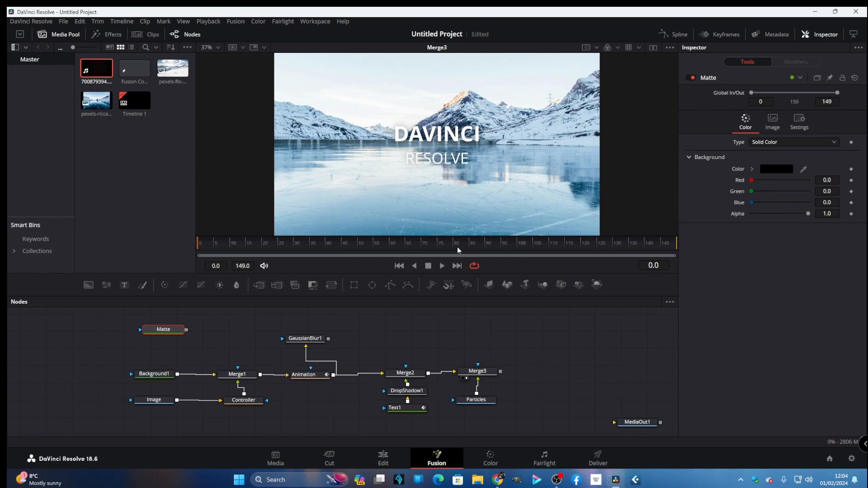
left_click_drag(174, 332, 191, 338)
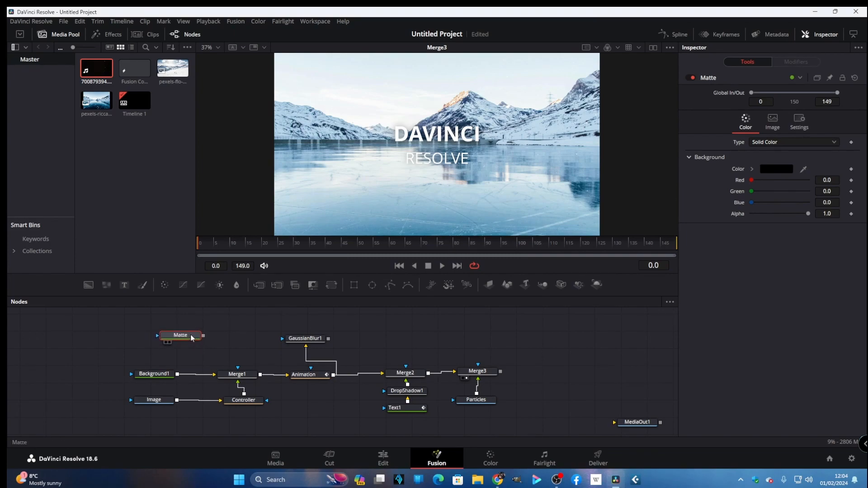
Attach a Polygon mask to the Matte node and place it beside Matte in the node graph.
left_click(392, 287)
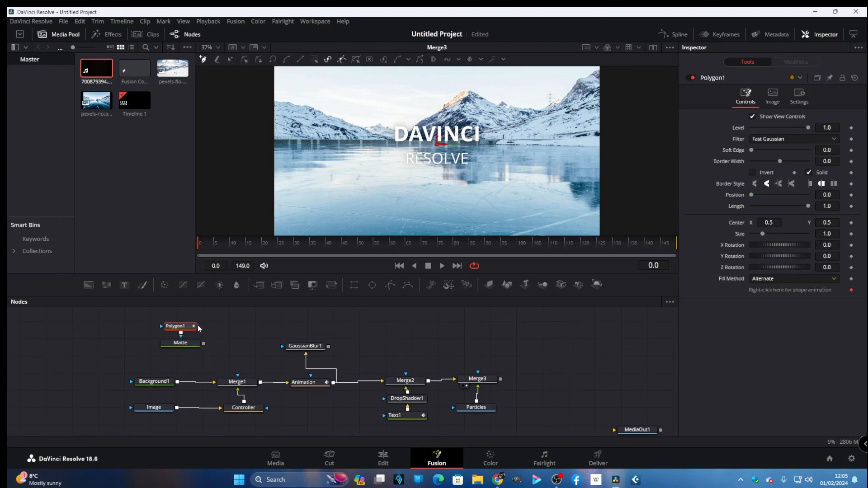
left_click_drag(176, 328, 127, 345)
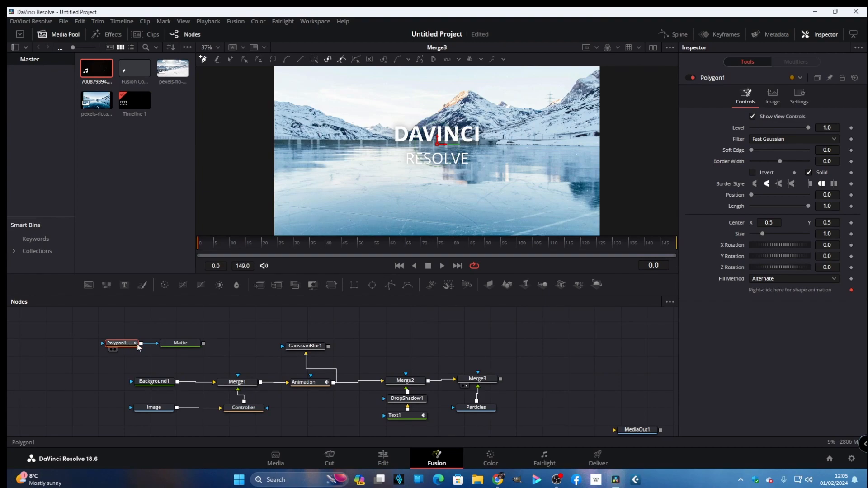
left_click(187, 344)
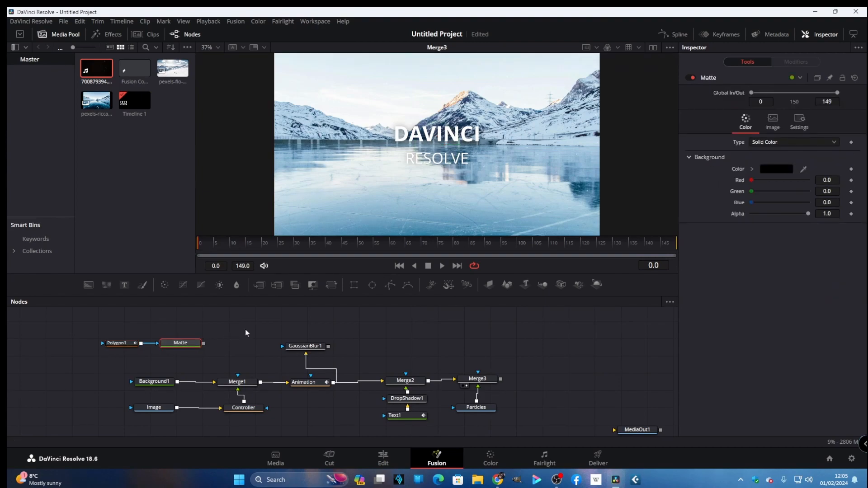
At frame 149, draw a rectangular Polygon1 mask across the image's middle, extending past both sides, and set a shape keyframe.
scroll(475, 177, "down", 2)
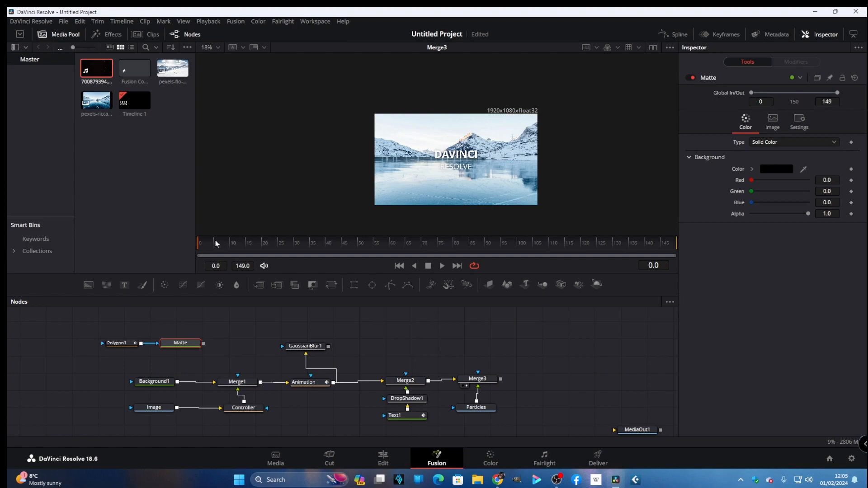
left_click_drag(215, 240, 703, 287)
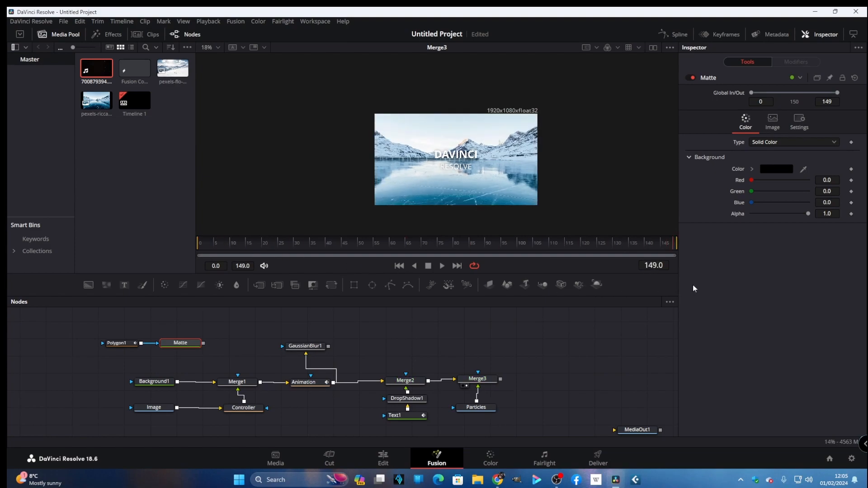
left_click(118, 343)
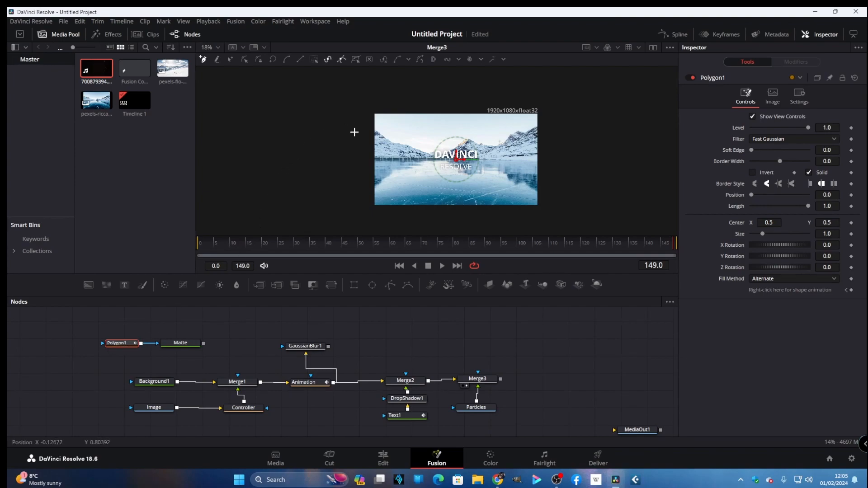
left_click(354, 132)
left_click(551, 131)
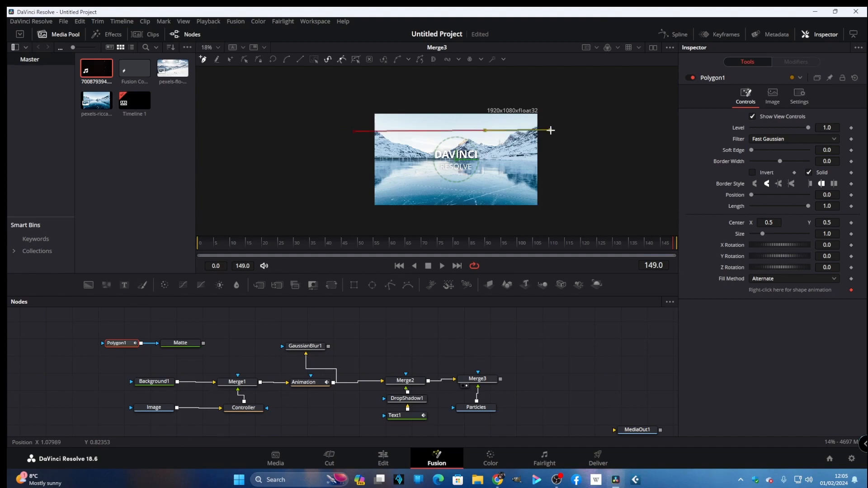
left_click(550, 185)
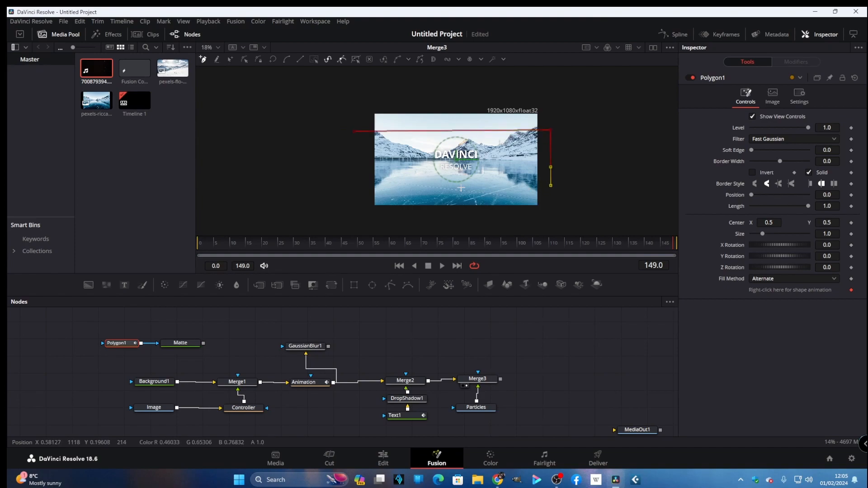
left_click(361, 187)
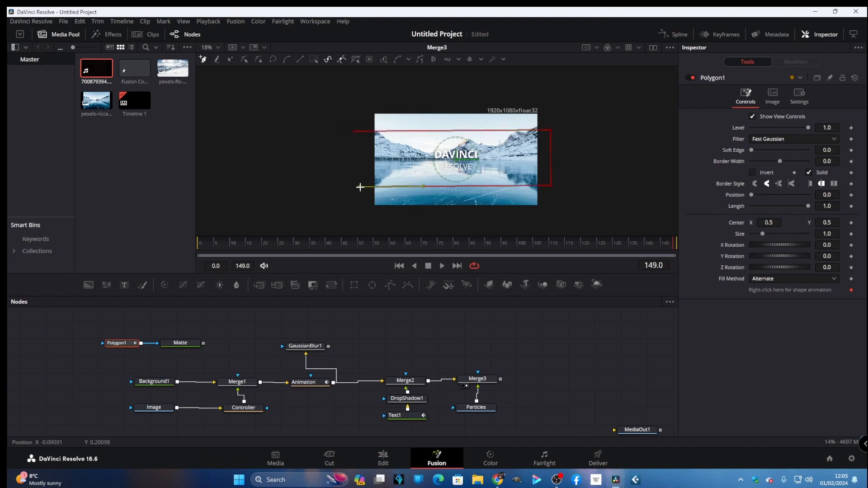
left_click(354, 131)
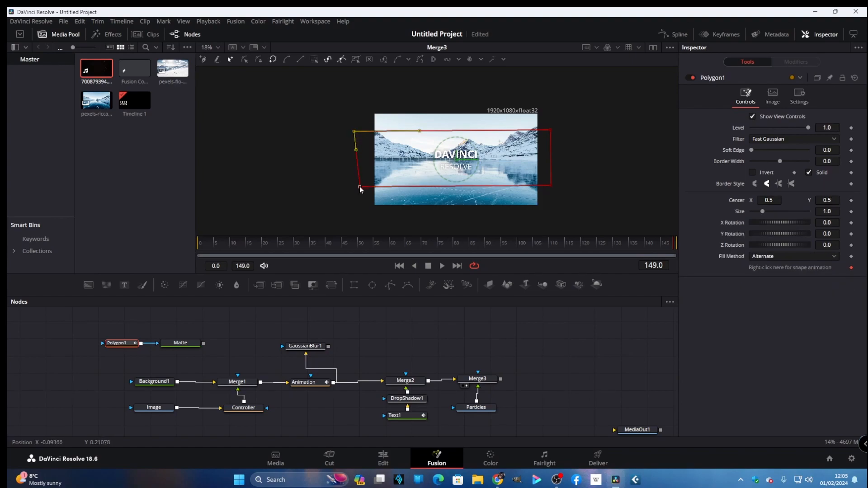
left_click_drag(356, 186, 353, 185)
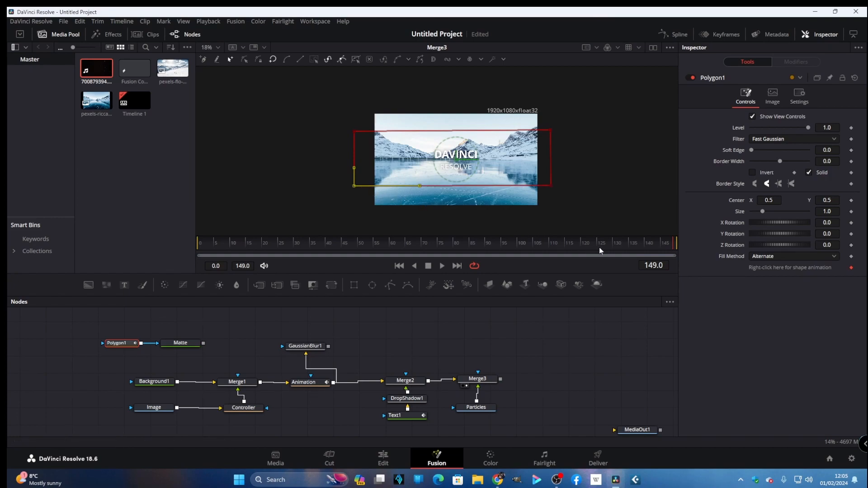
right_click(752, 267)
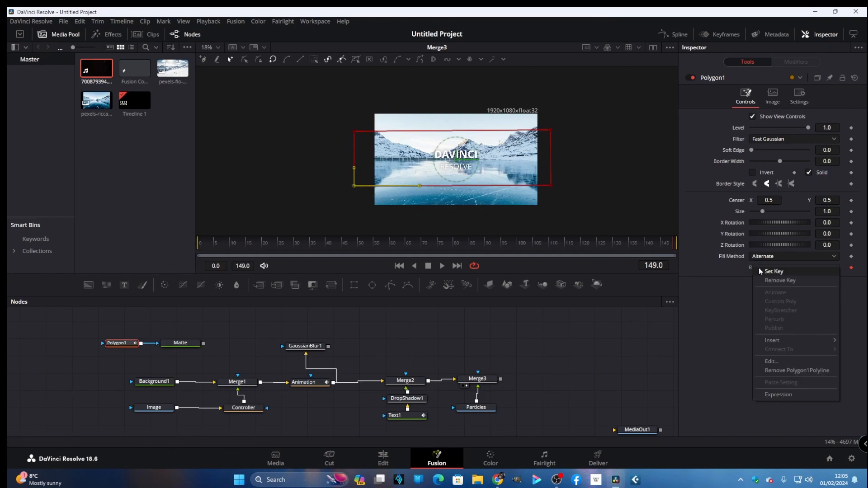
left_click(770, 272)
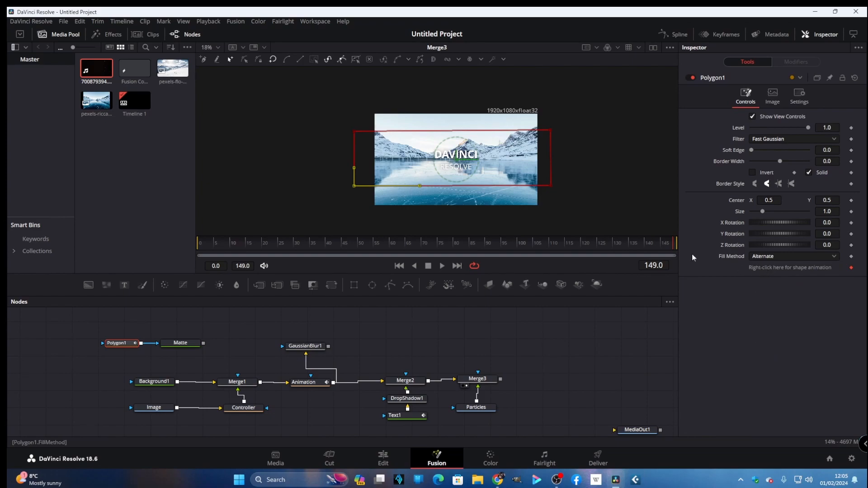
At frame 0, move all points of the rectangular polygon mask up until the shape sits completely above the image.
left_click(323, 249)
left_click_drag(323, 250, 185, 257)
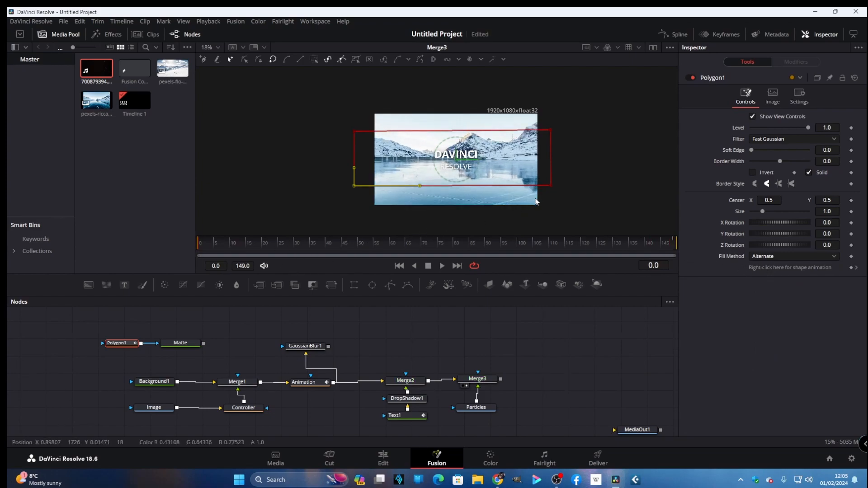
left_click_drag(568, 158, 339, 189)
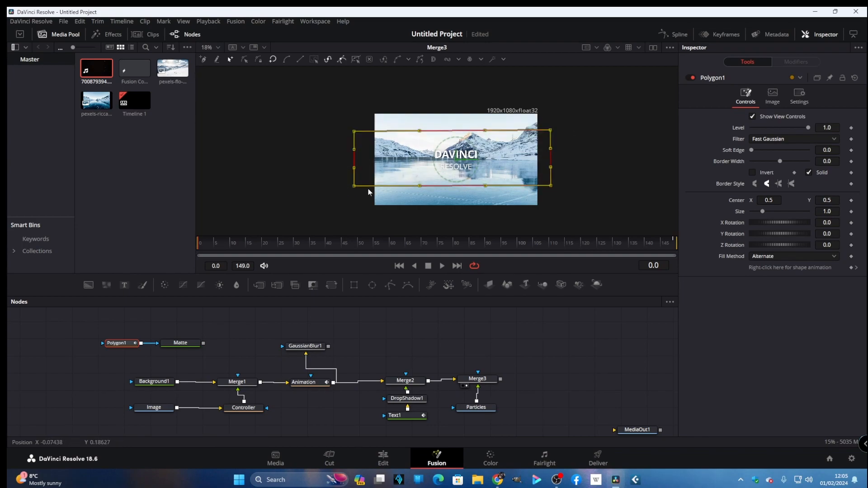
left_click_drag(552, 186, 550, 107)
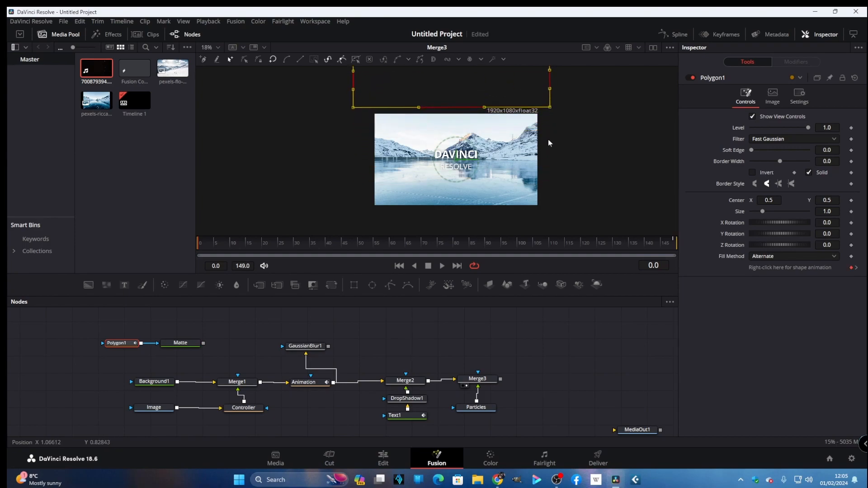
Lower the mask's two upper points at frame 0 so the rectangle becomes a thin strip above the image.
scroll(558, 160, "up", 2)
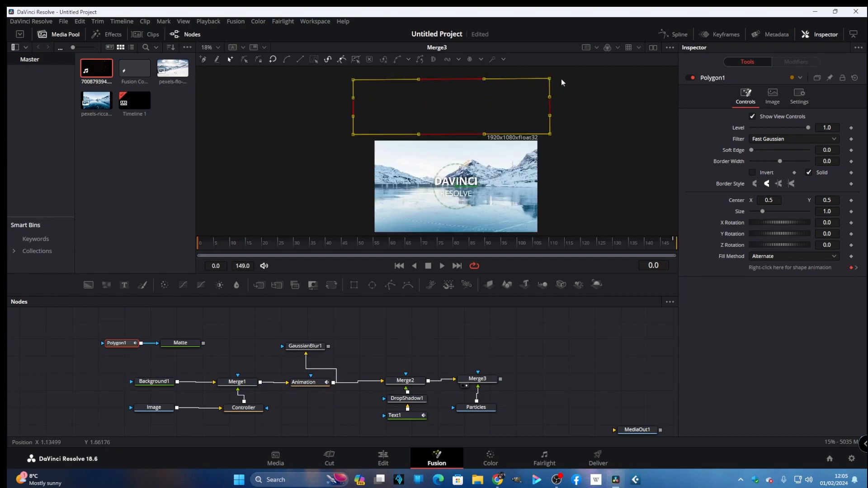
left_click_drag(564, 76, 474, 88)
left_click_drag(335, 91, 336, 92)
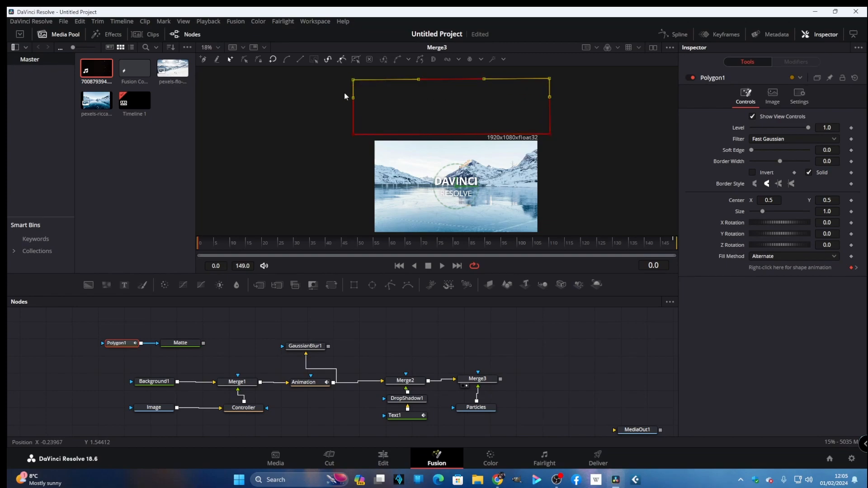
left_click_drag(550, 81, 549, 129)
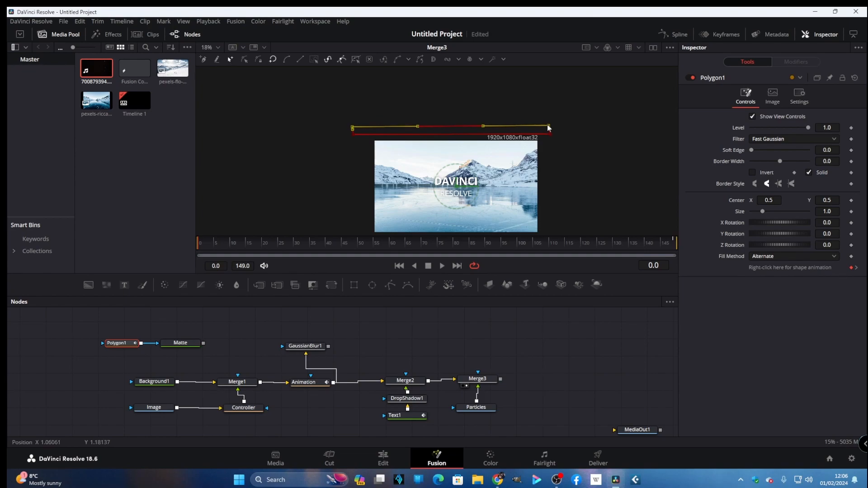
Play back the mask animation, return to frame 149 and fit the image to the viewer.
left_click(441, 267)
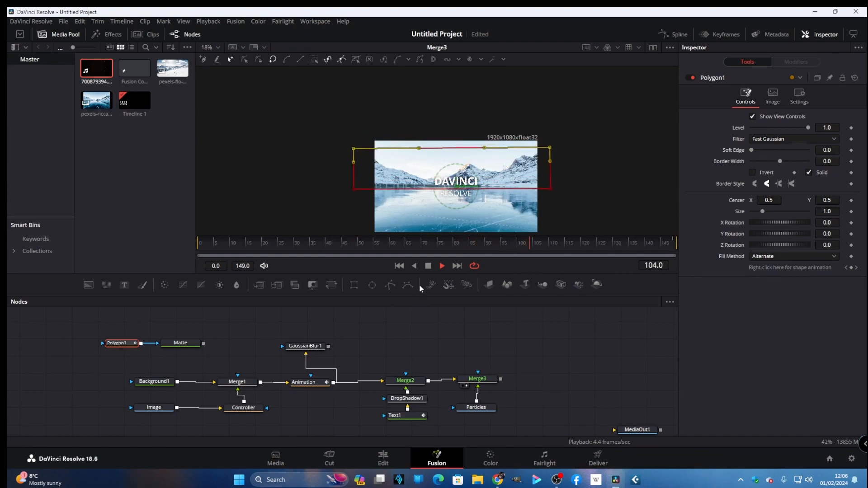
left_click(442, 267)
left_click_drag(583, 251, 674, 246)
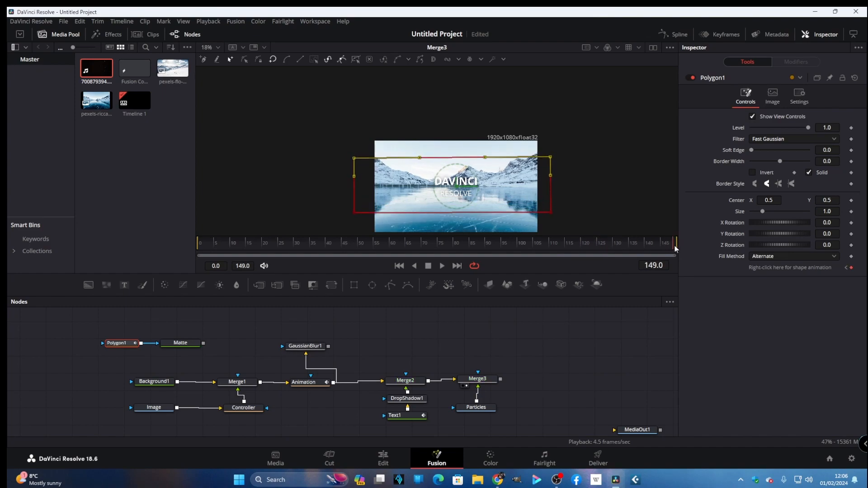
left_click(217, 47)
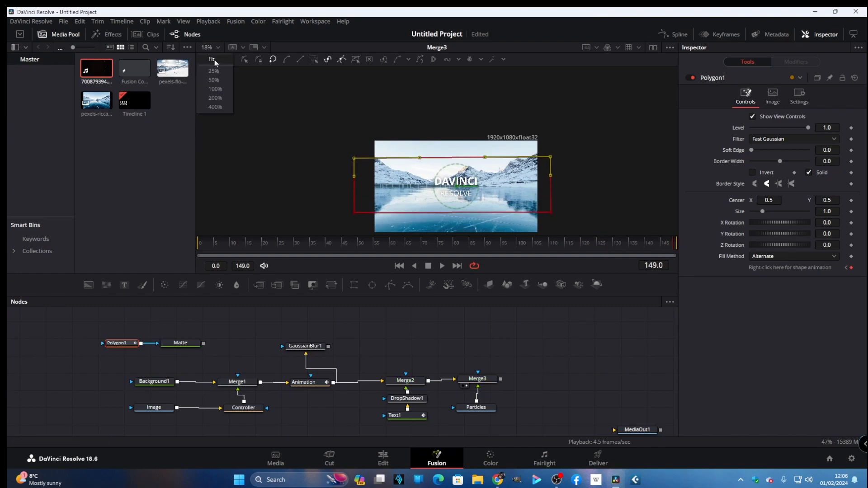
left_click(214, 59)
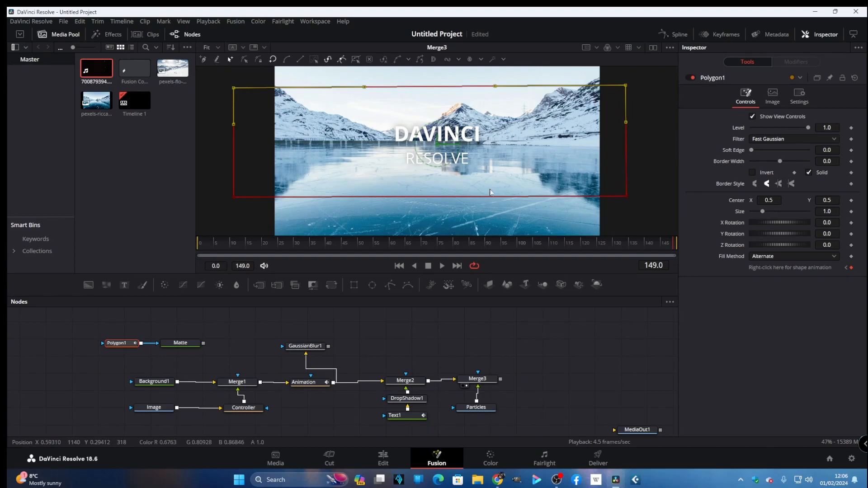
In the spline editor, smooth both keyframes of the Animation node's Size curve and extend the end keyframe's handle back to frame 0.
left_click(684, 35)
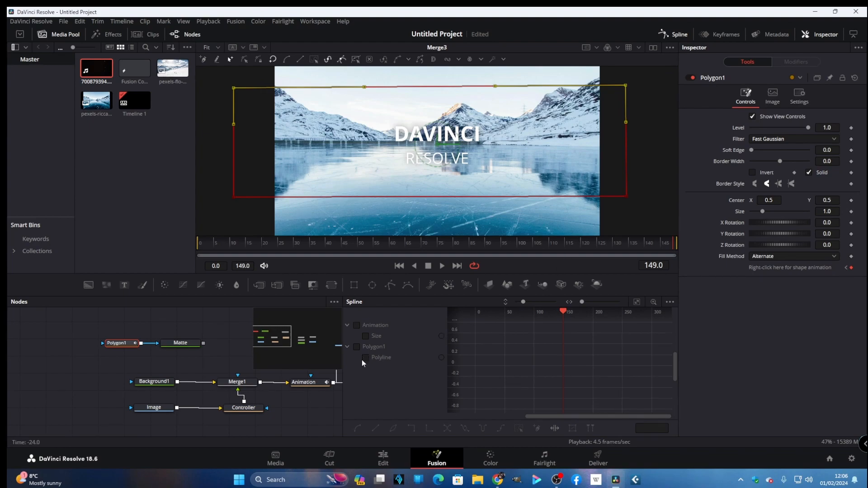
left_click(366, 336)
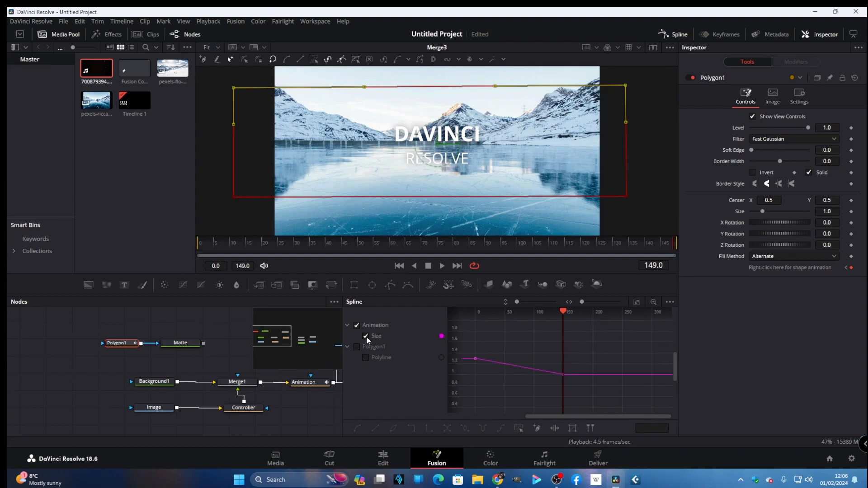
left_click(636, 305)
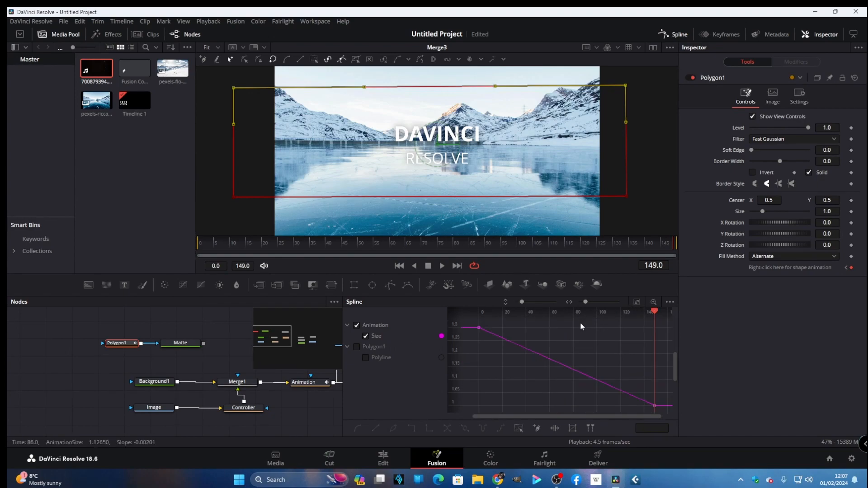
key("F4")
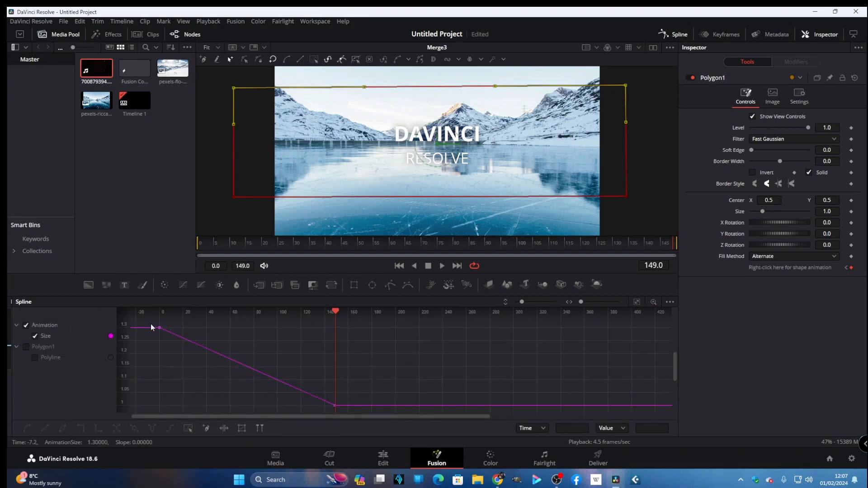
left_click_drag(150, 324, 342, 410)
key("shift+s")
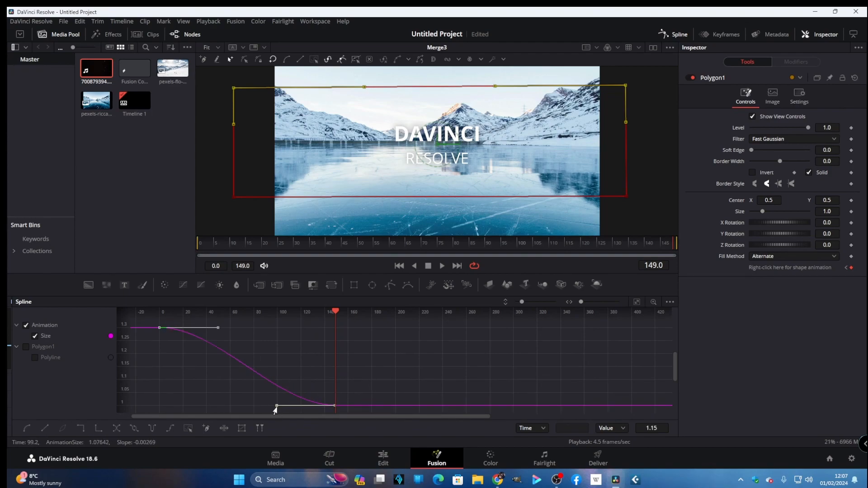
left_click_drag(275, 409, 158, 410)
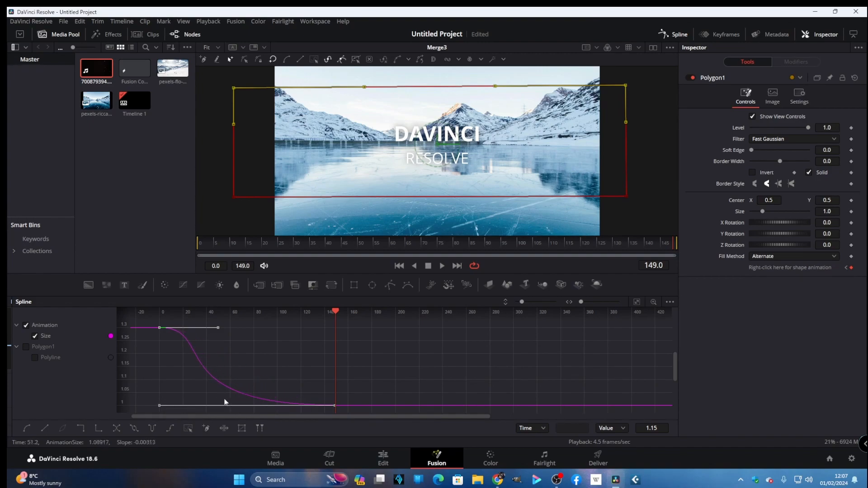
Smooth both keyframes of Polygon1's Polyline curve, extend the end keyframe's handle back to frame 0, and close the spline editor.
left_click(36, 336)
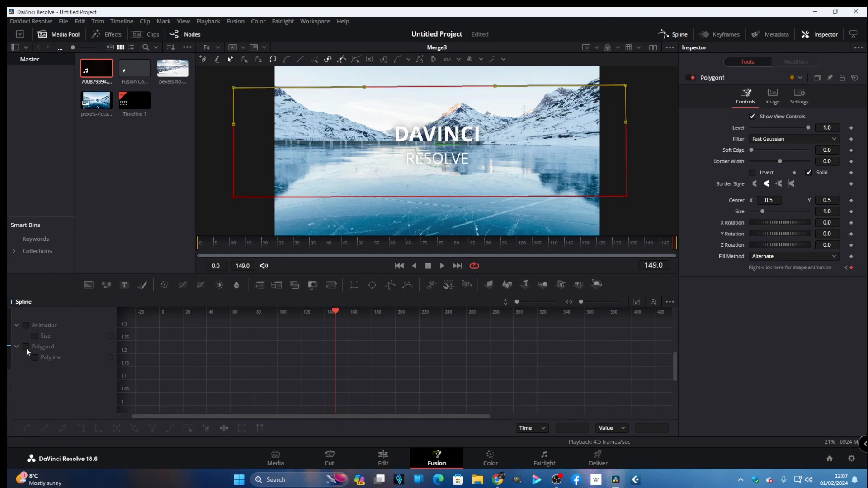
left_click(26, 347)
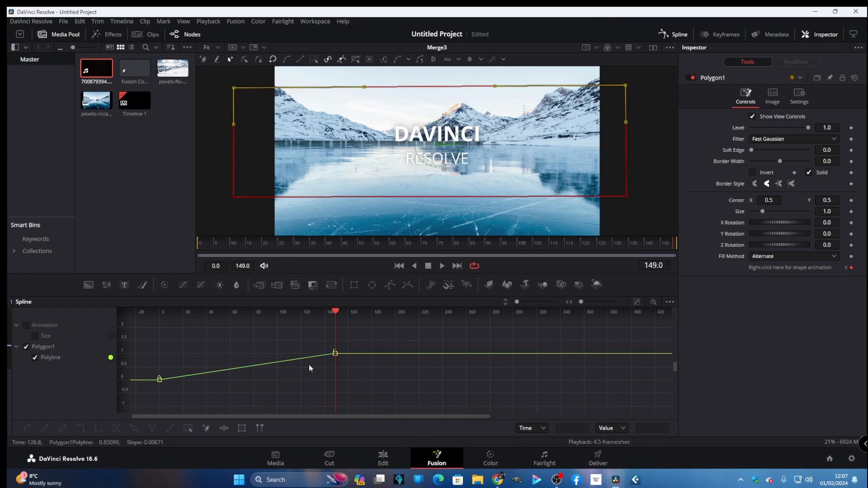
left_click_drag(353, 339, 131, 405)
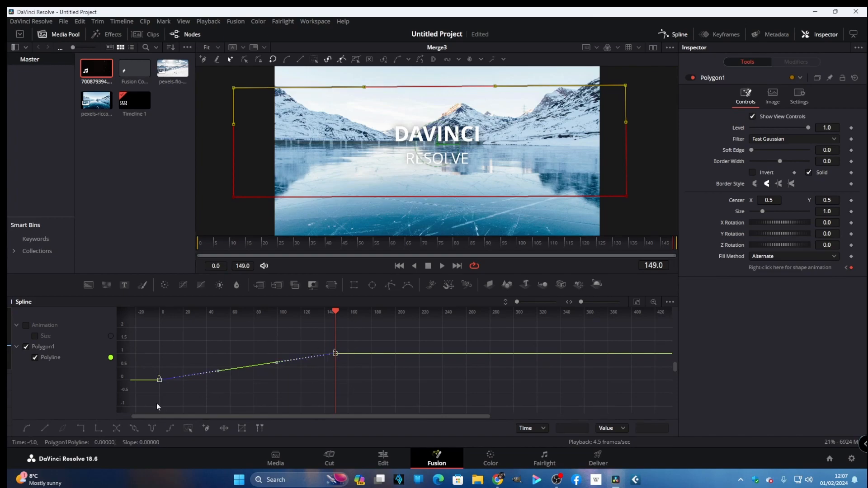
key("s")
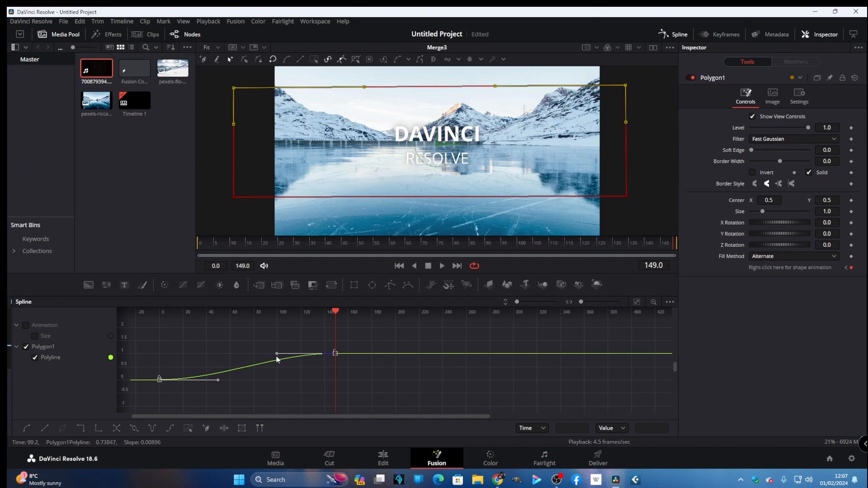
left_click_drag(275, 354, 157, 360)
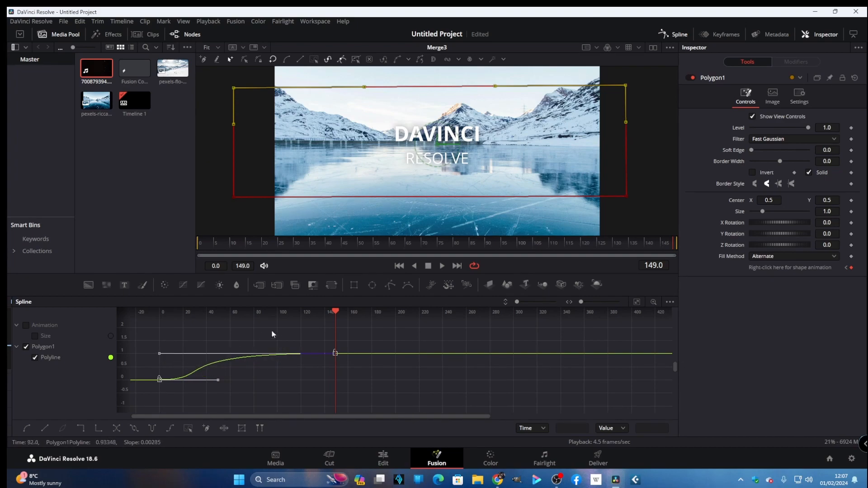
left_click(681, 36)
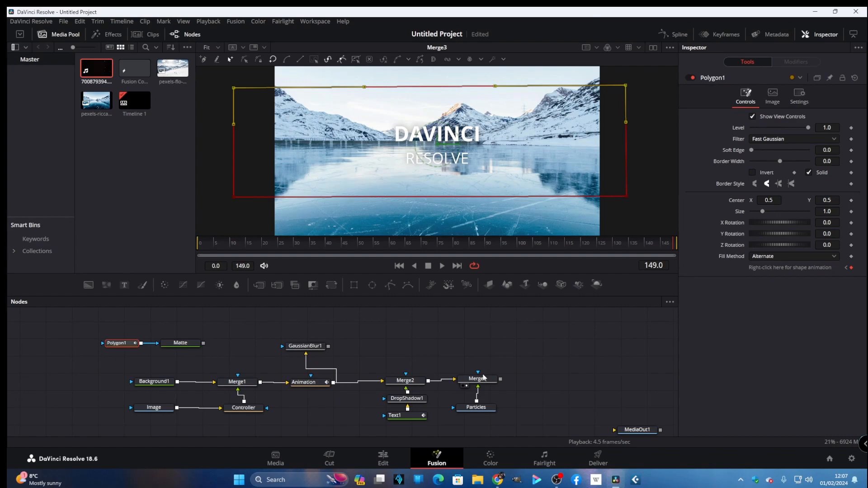
Add a merge node with Matte as background and GaussianBlur1 as foreground, using the In operator.
left_click_drag(259, 288, 296, 325)
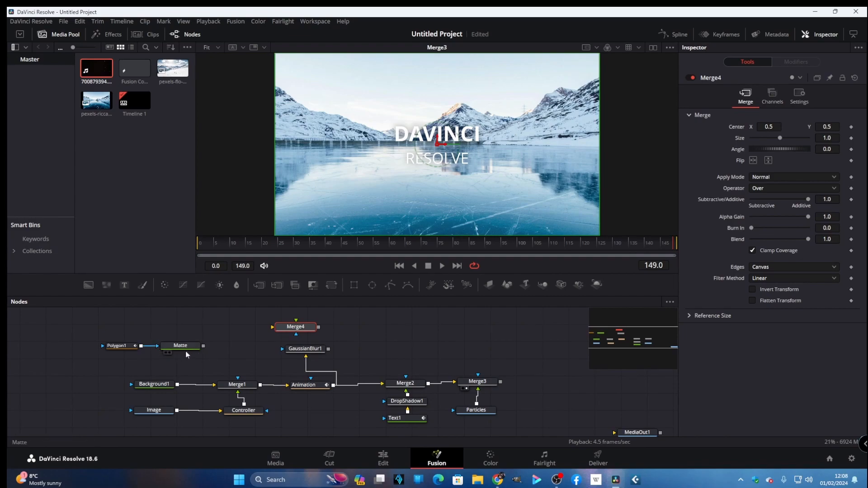
left_click_drag(96, 354, 209, 334)
left_click(217, 339)
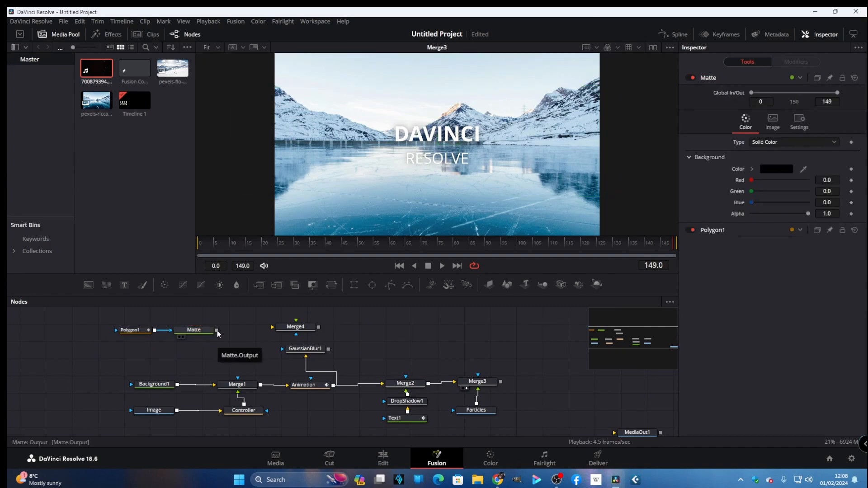
left_click_drag(217, 331, 276, 333)
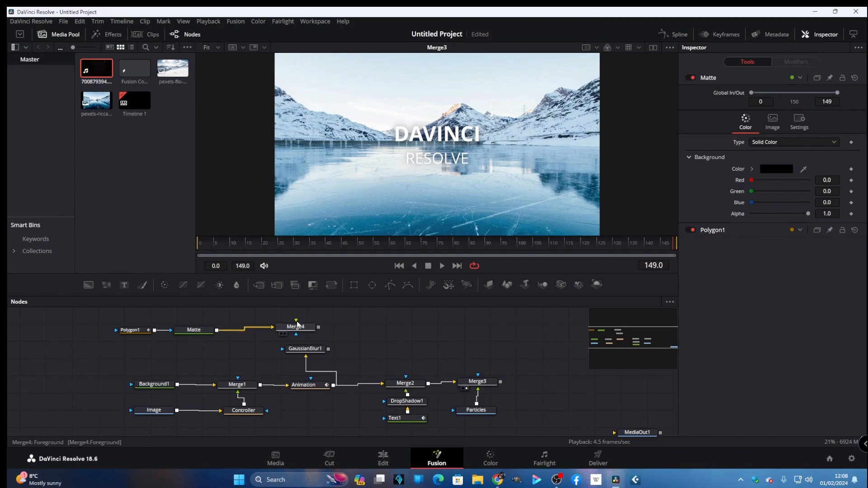
left_click_drag(296, 322, 320, 327)
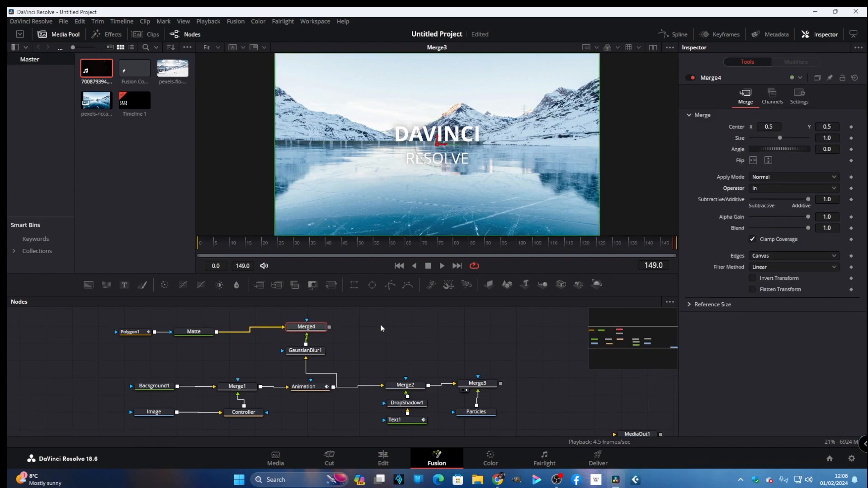
Add a Drop Shadow node after Merge4 and show its output in the viewer.
key("shift+space")
type("sha")
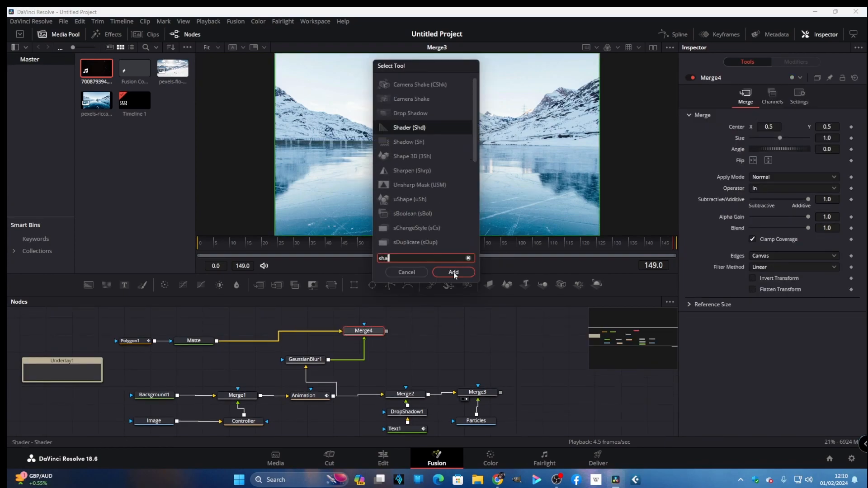
type("dow")
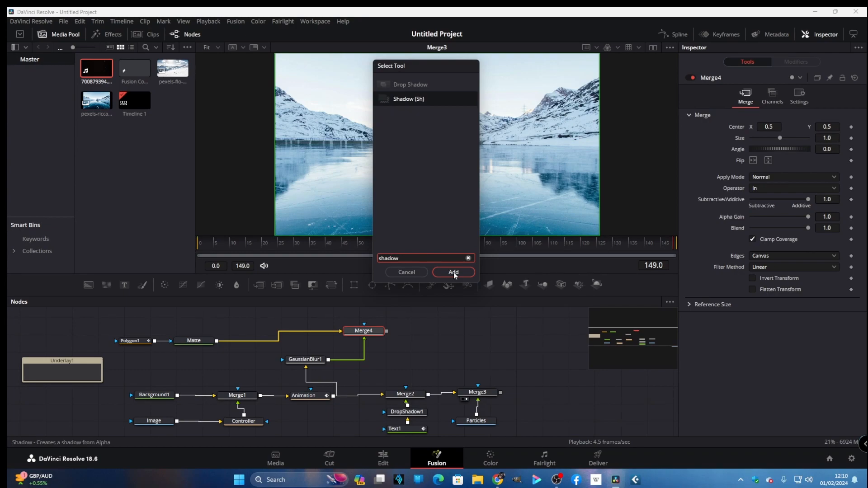
left_click(410, 86)
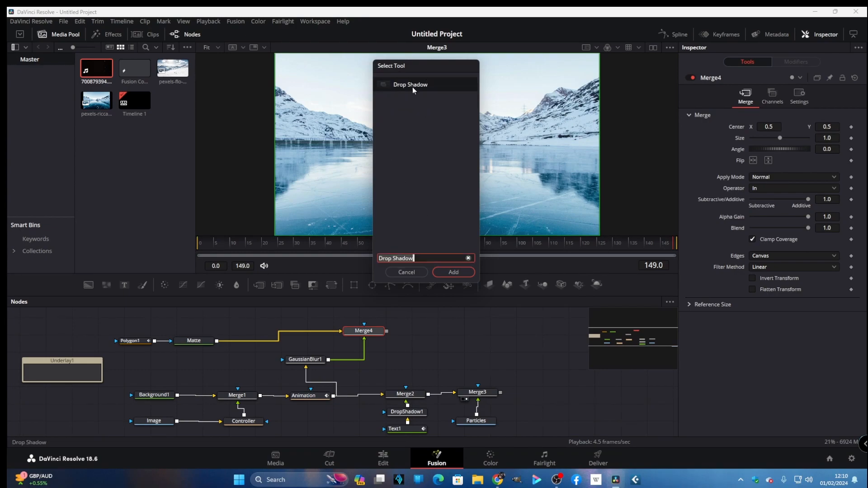
left_click(457, 273)
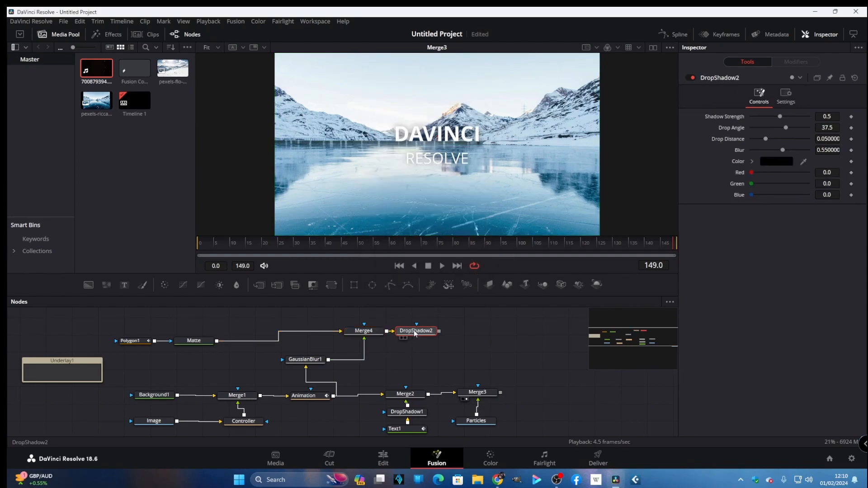
left_click_drag(413, 329, 430, 222)
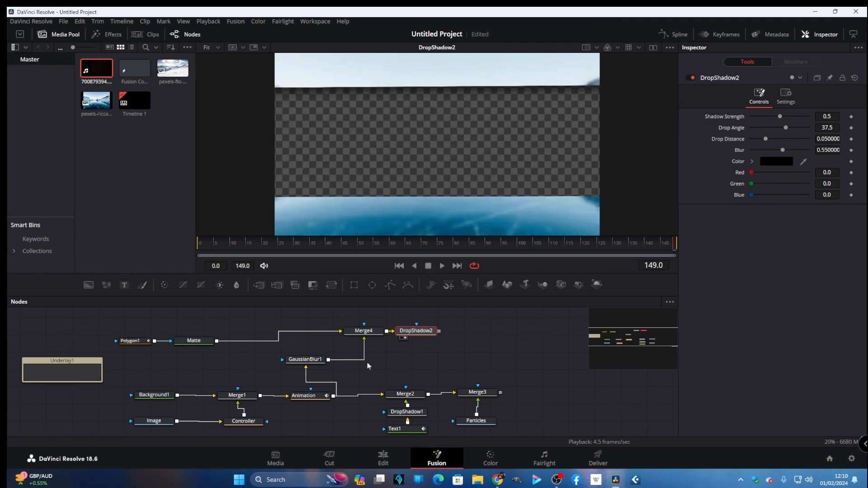
Merge DropShadow2 as foreground over Merge3 as background with a new merge node, and view the result.
left_click_drag(276, 285, 483, 347)
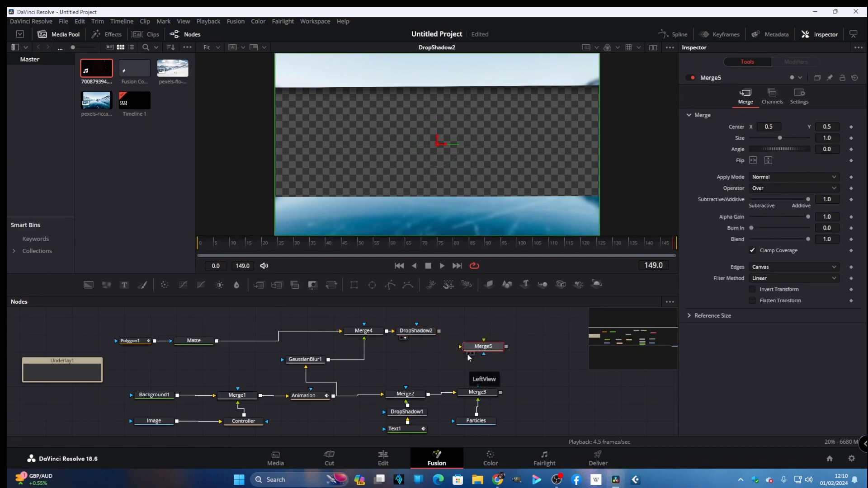
left_click_drag(483, 340, 459, 348)
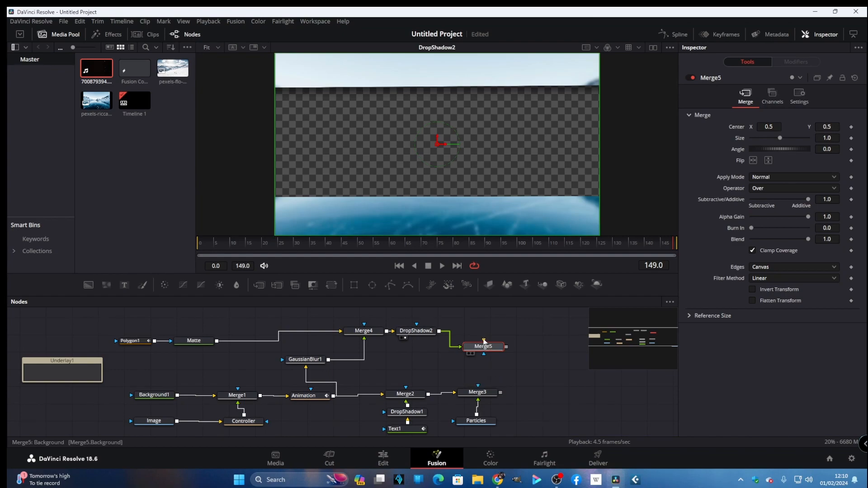
left_click_drag(483, 340, 478, 395)
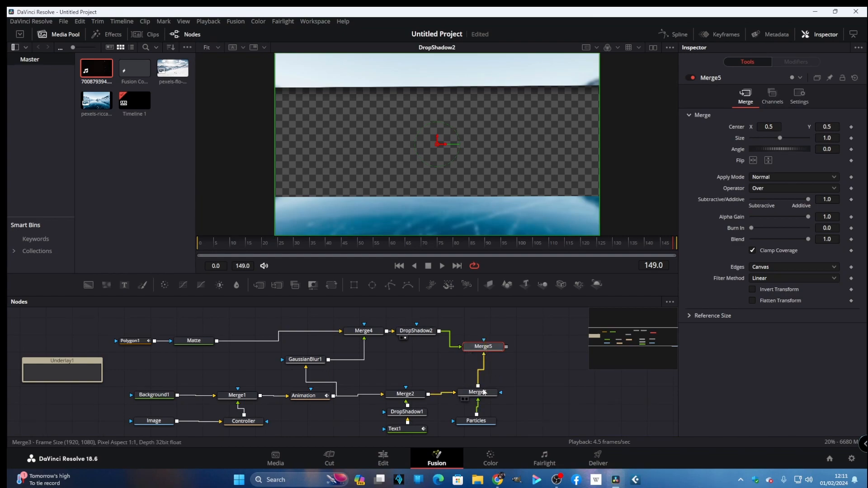
left_click_drag(488, 347, 461, 194)
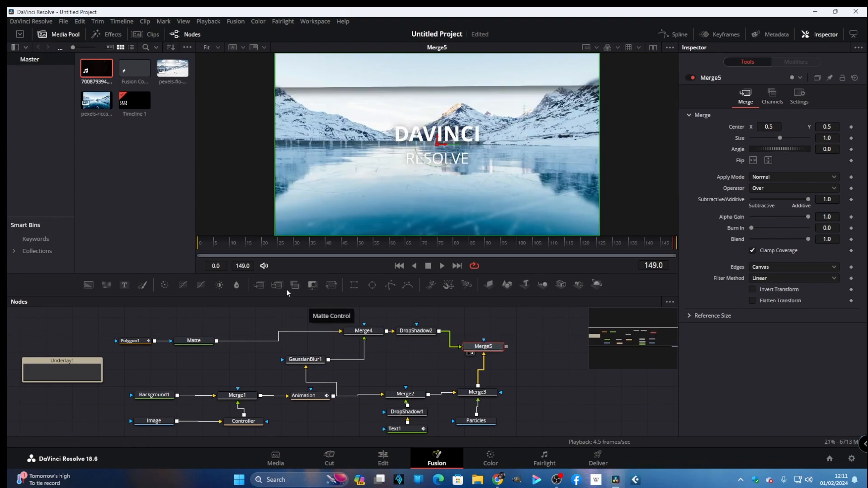
Add a Color Corrector after Merge5, show it in the viewer, and raise its contrast to about 1.4.
left_click(164, 285)
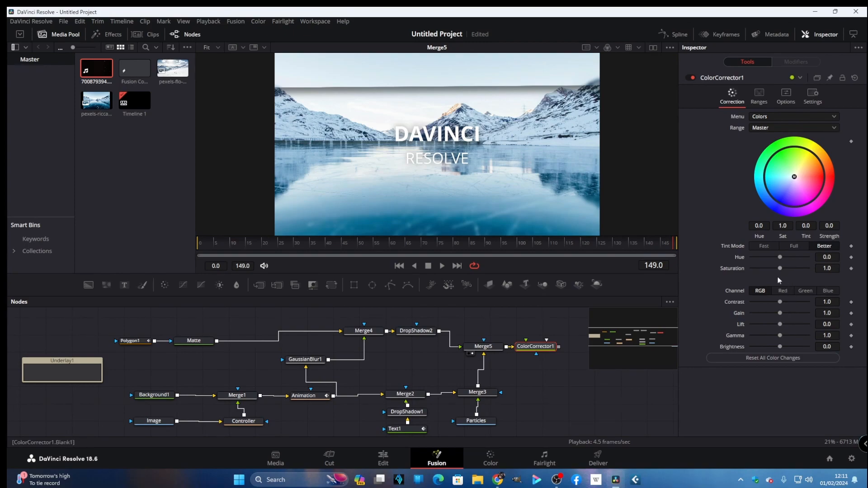
left_click(524, 353)
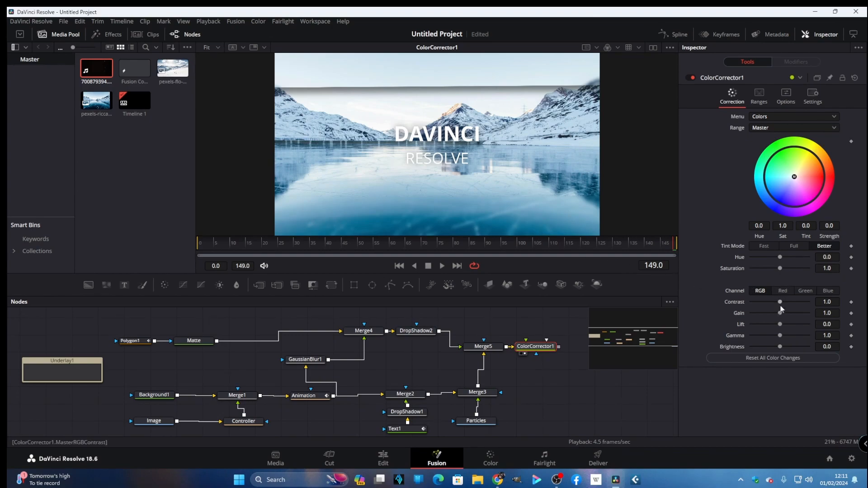
left_click_drag(780, 302, 787, 305)
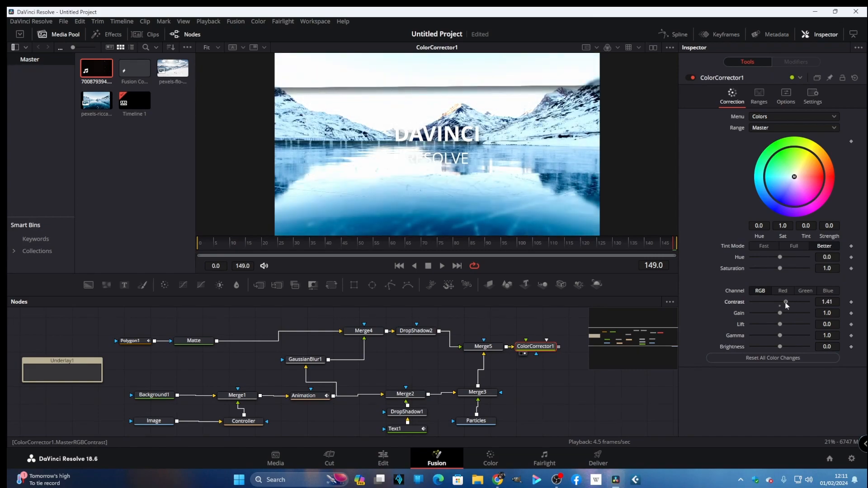
left_click_drag(787, 305, 785, 306)
Set DropShadow2's blur to 1.0 and its drop distance to 0.0.
left_click(484, 347)
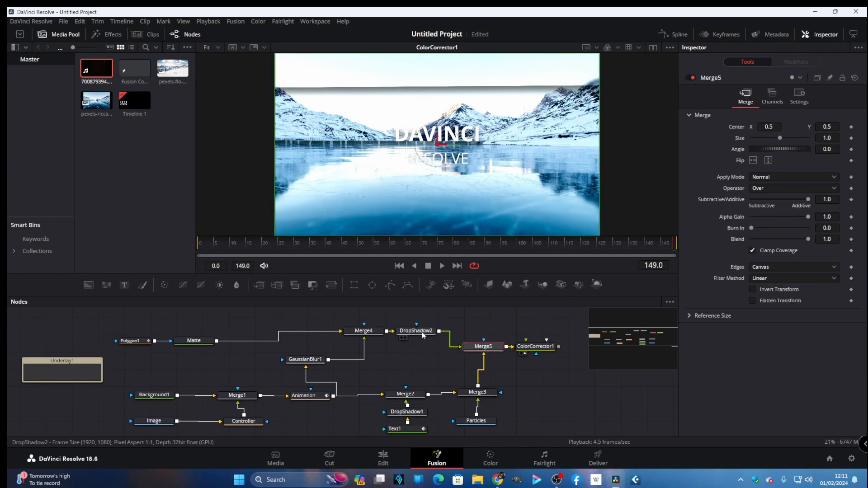
left_click(422, 331)
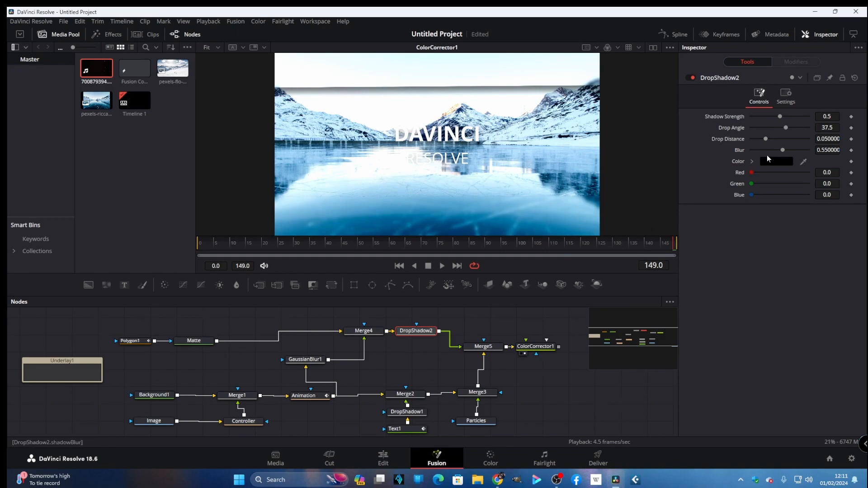
left_click_drag(782, 152, 817, 154)
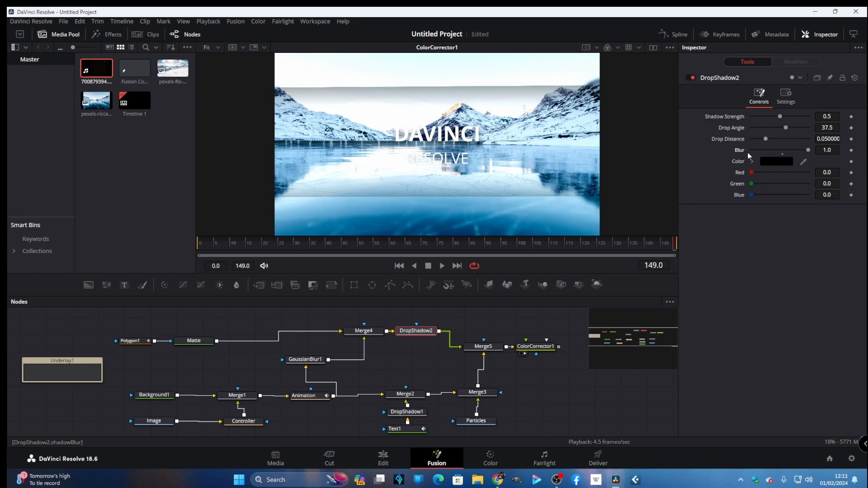
left_click_drag(765, 140, 749, 143)
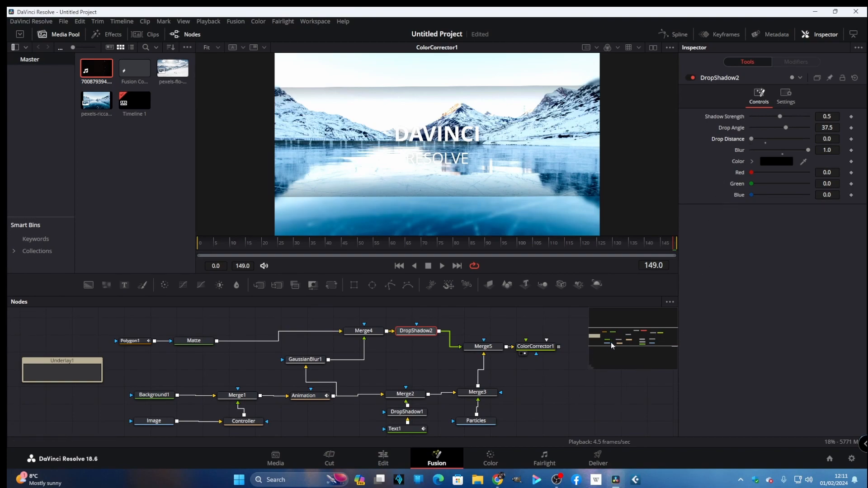
Connect ColorCorrector1 to MediaOut1 and show the composition's first frame on the Edit page timeline.
scroll(568, 369, "down", 2)
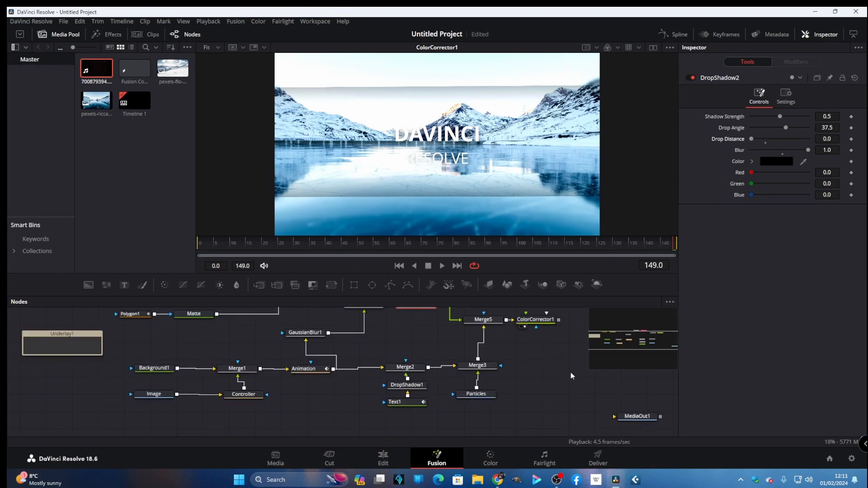
left_click_drag(559, 320, 563, 334)
left_click_drag(584, 374, 616, 419)
left_click(382, 459)
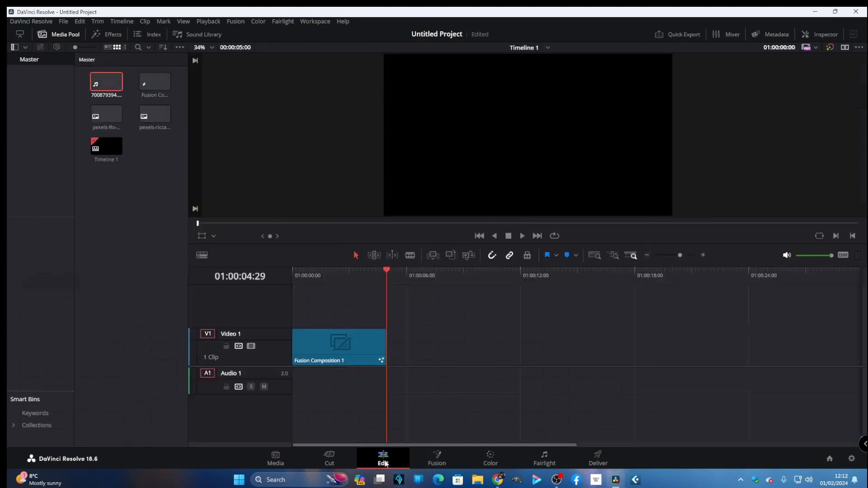
left_click_drag(387, 272, 256, 289)
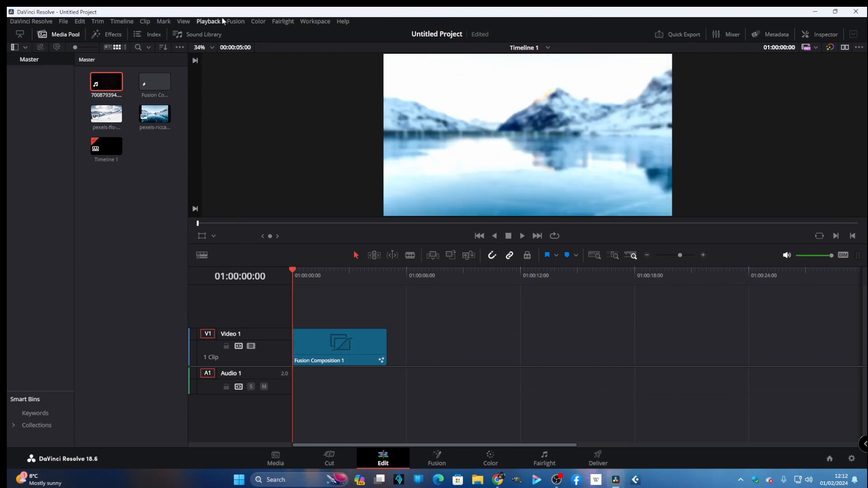
Set the render cache to Smart and turn on looped playback with the playhead at the timeline's start.
left_click(202, 20)
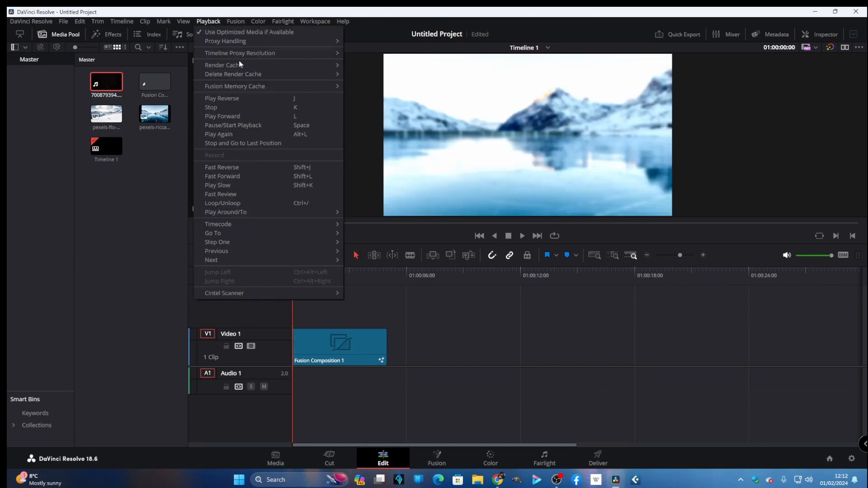
mouse_move(242, 64)
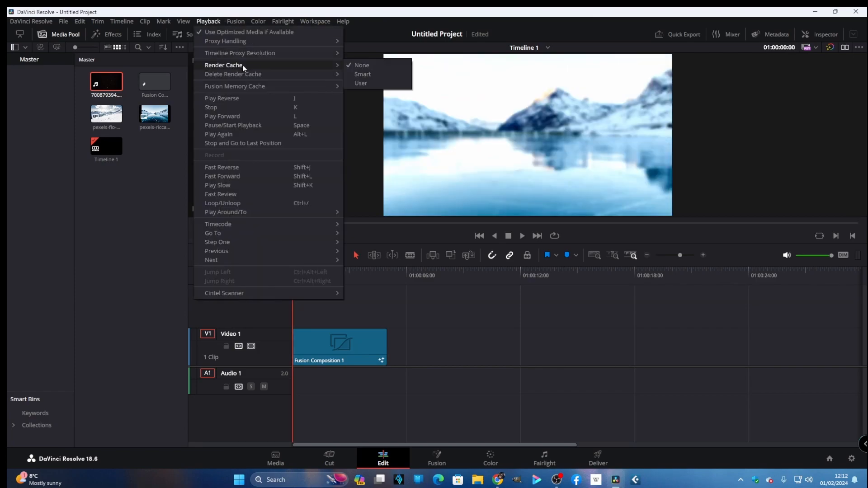
left_click(348, 75)
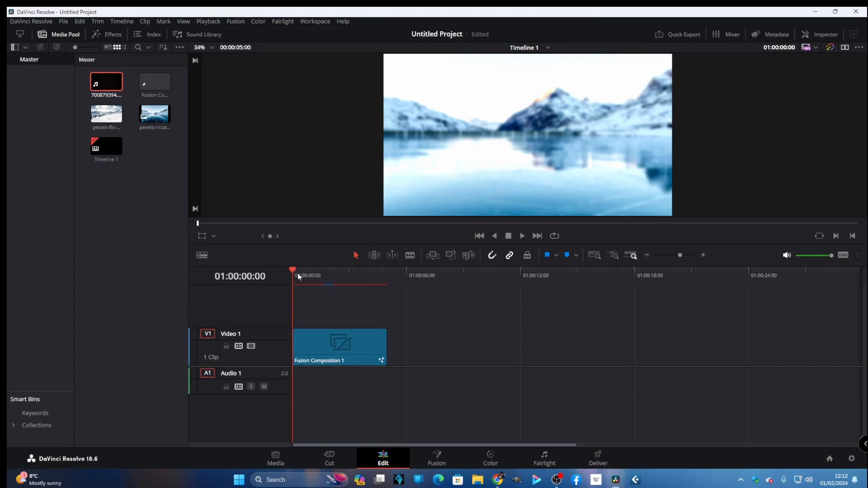
left_click_drag(292, 269, 272, 281)
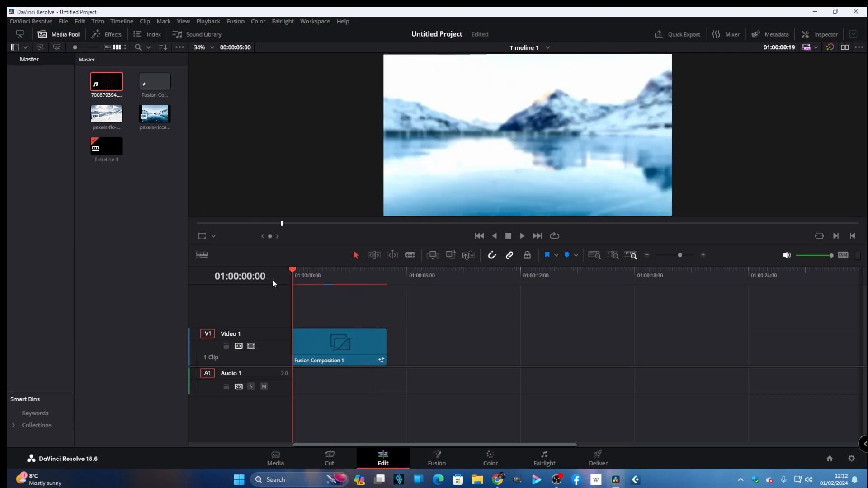
left_click(555, 236)
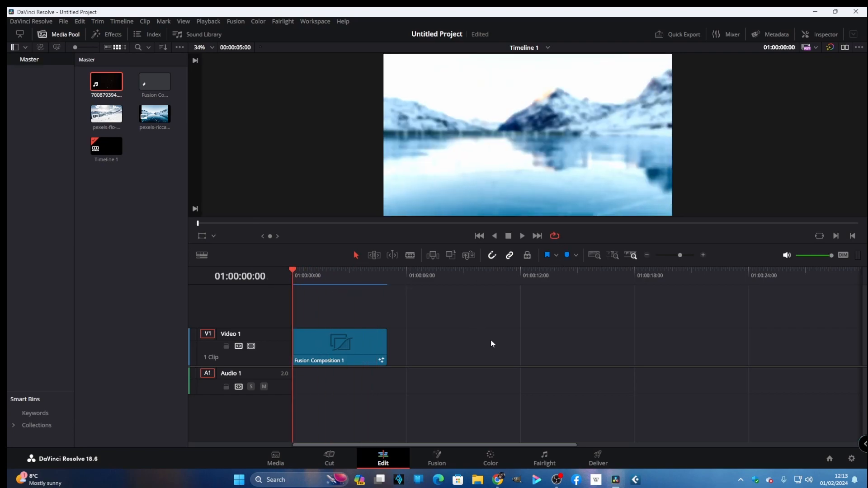
Preview the cached title animation full screen, pause it near the end and return to the normal Edit page view.
key("ctrl+f")
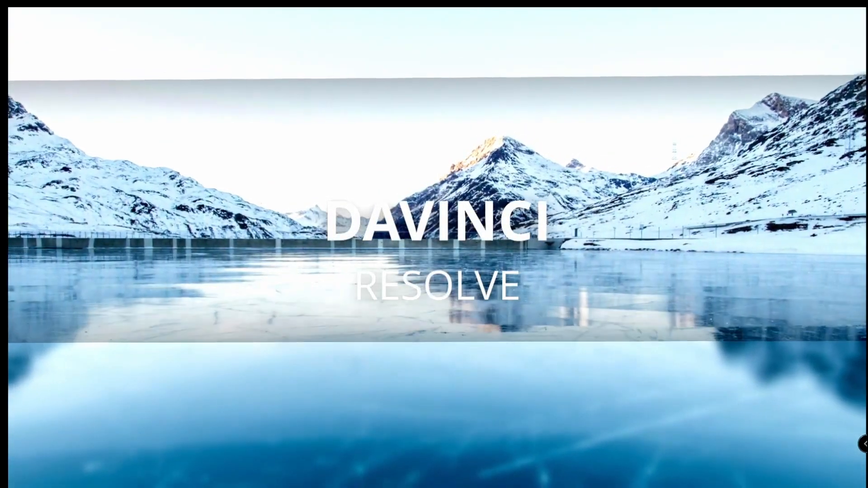
mouse_move(506, 351)
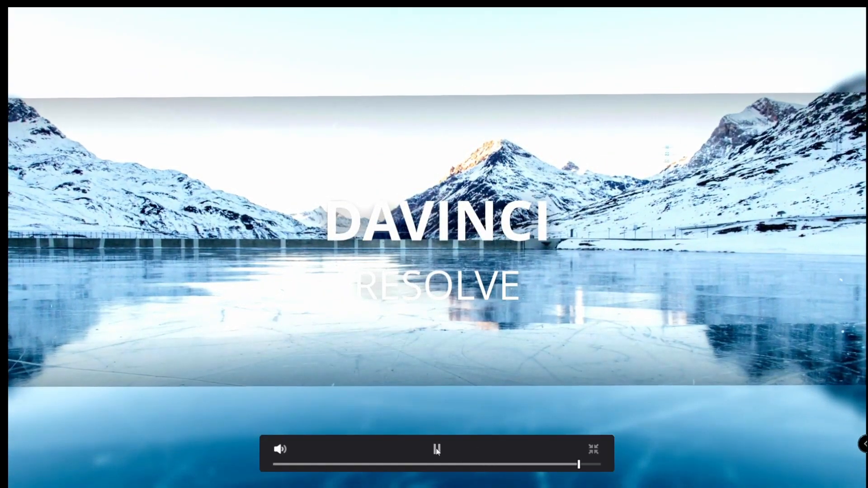
left_click(437, 450)
left_click(594, 450)
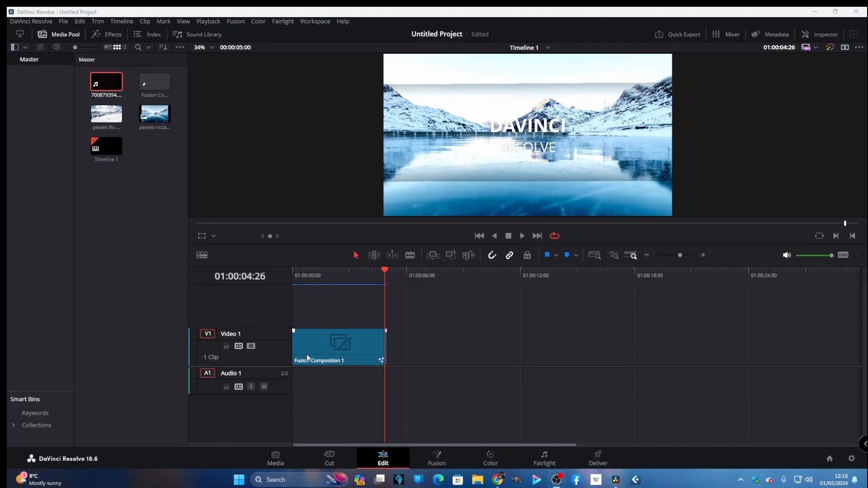
Paste a copy of Fusion Composition 1 directly after the original clip on Video 1 and save the project.
left_click(366, 348)
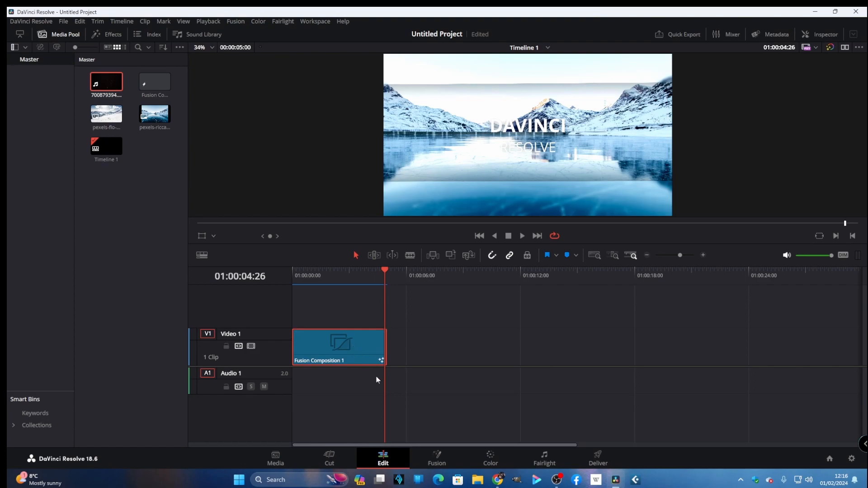
key("ctrl+v")
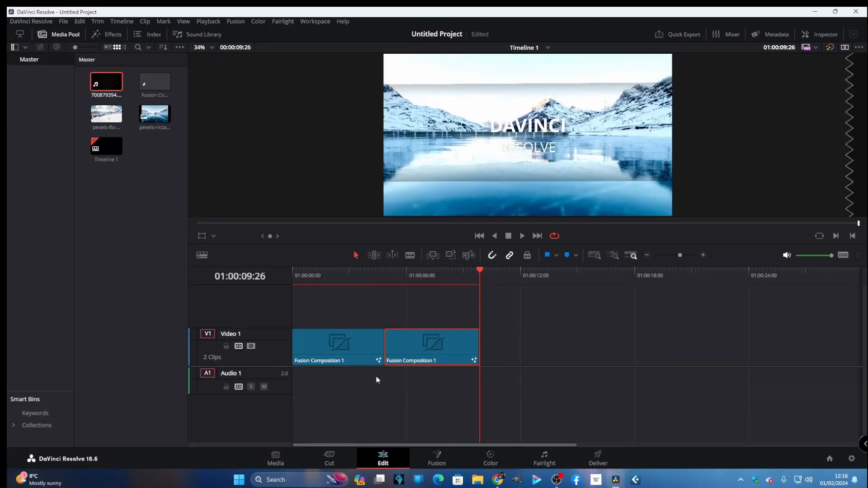
key("ctrl+s")
In the second clip's Fusion composition, replace the Image node with pexels-flo-maderebner-869258.jpg from the media pool, feeding the Controller node.
left_click_drag(481, 272, 440, 273)
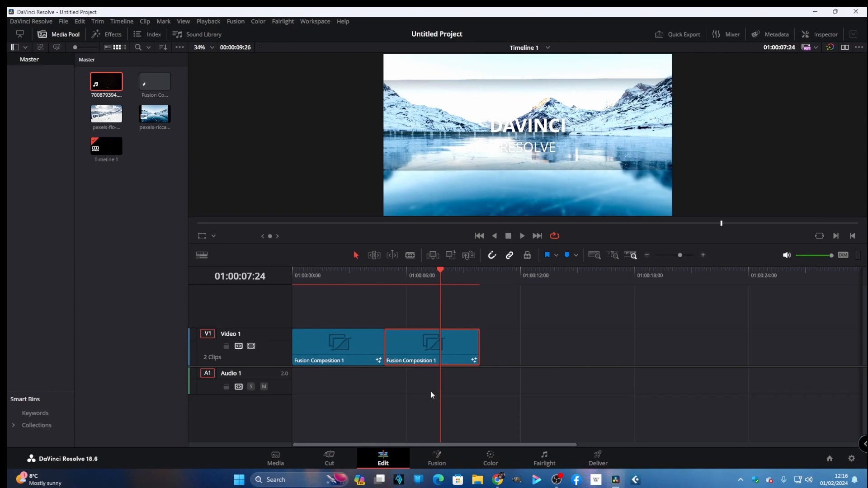
left_click(438, 456)
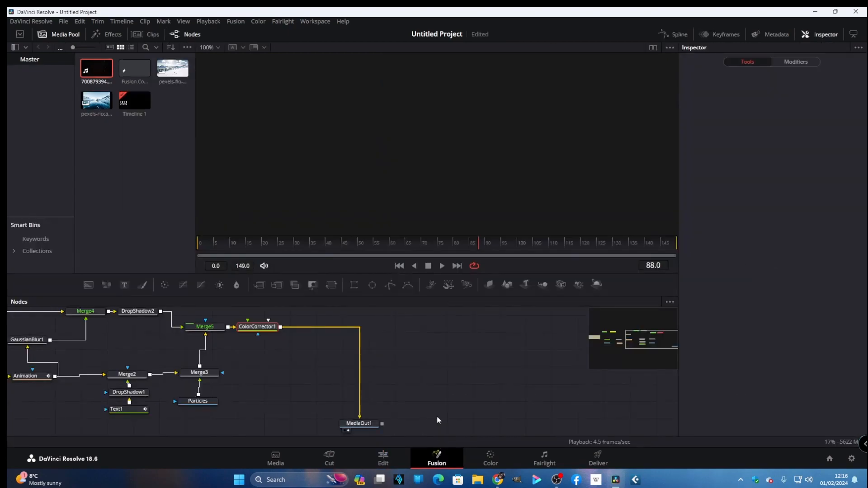
left_click_drag(666, 343, 640, 343)
left_click(184, 405)
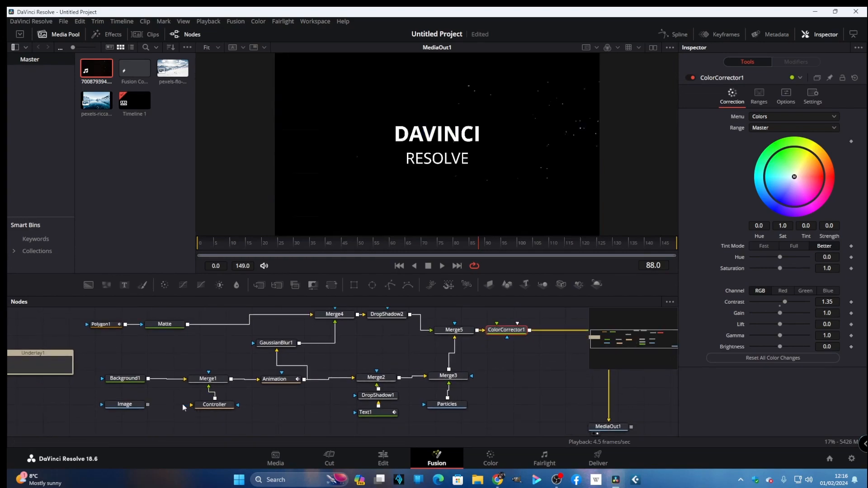
left_click_drag(138, 405, 112, 405)
left_click(112, 405)
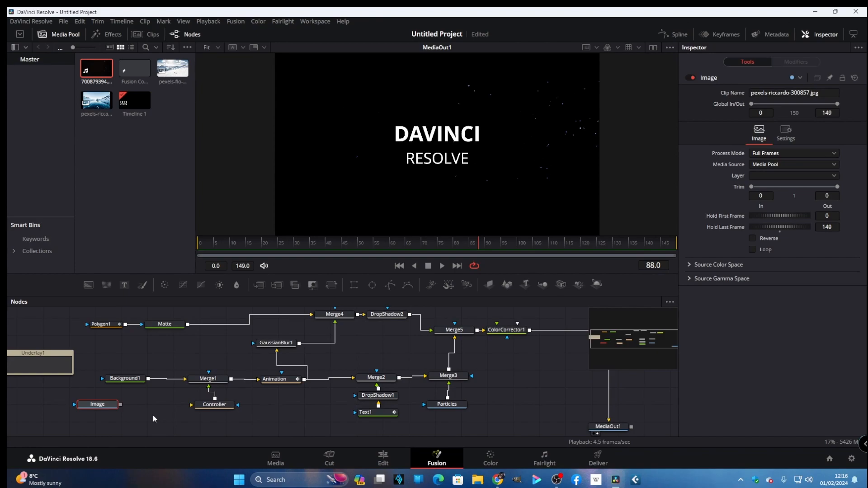
key("Delete")
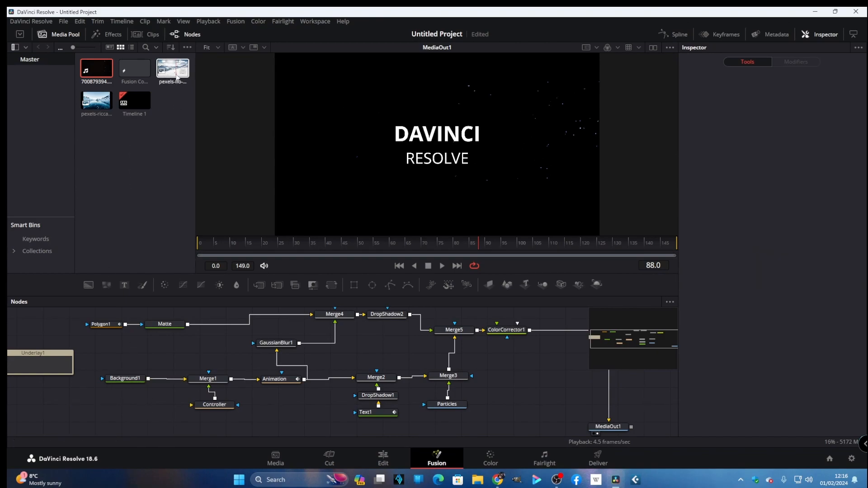
left_click_drag(174, 71, 195, 406)
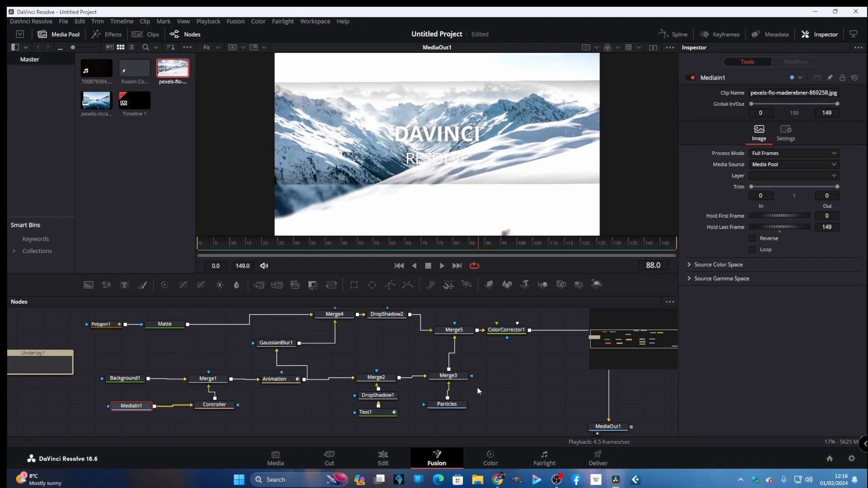
Change the Text1 title's colour to yellow.
left_click(378, 412)
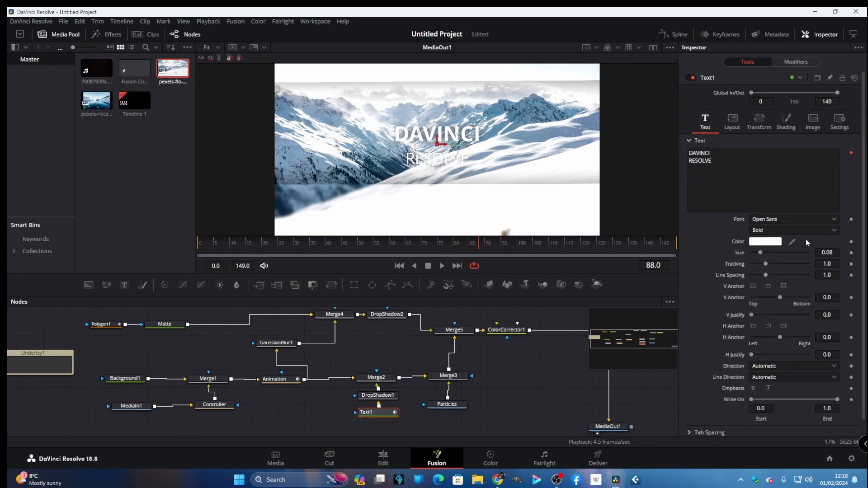
left_click(771, 242)
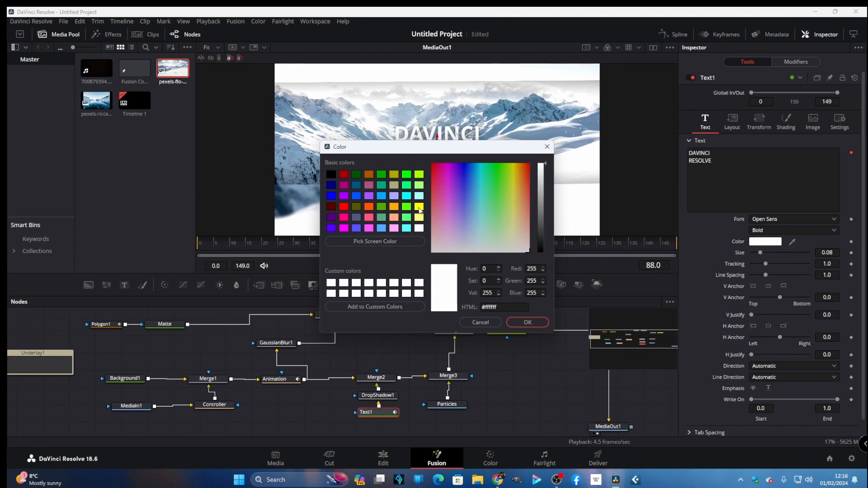
left_click(419, 207)
left_click(515, 322)
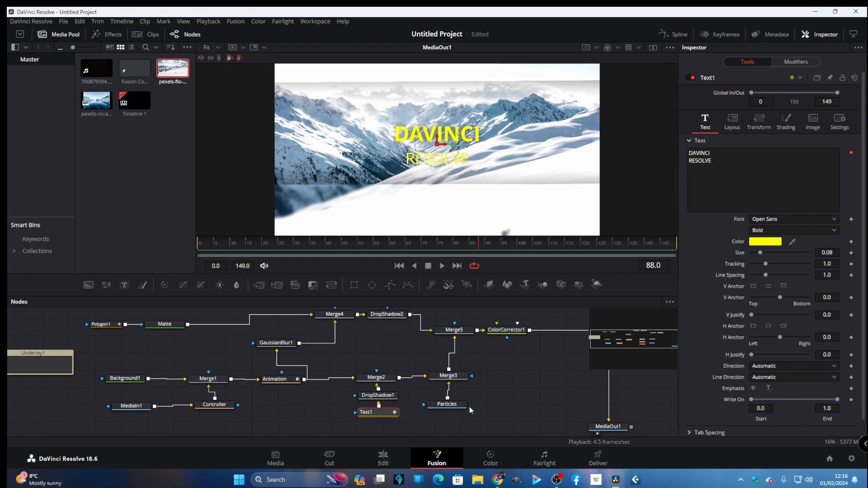
Add "Awesome" as a third line below RESOLVE in the Text1 title.
left_click(732, 185)
key("Return")
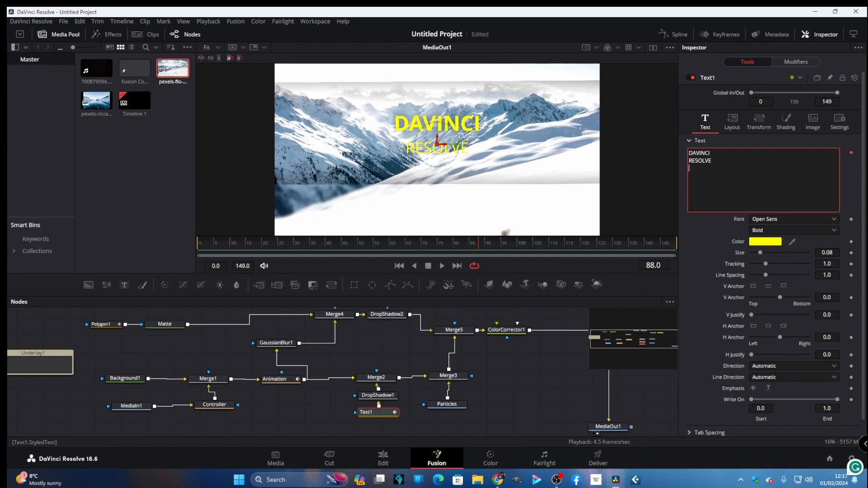
type("Awes")
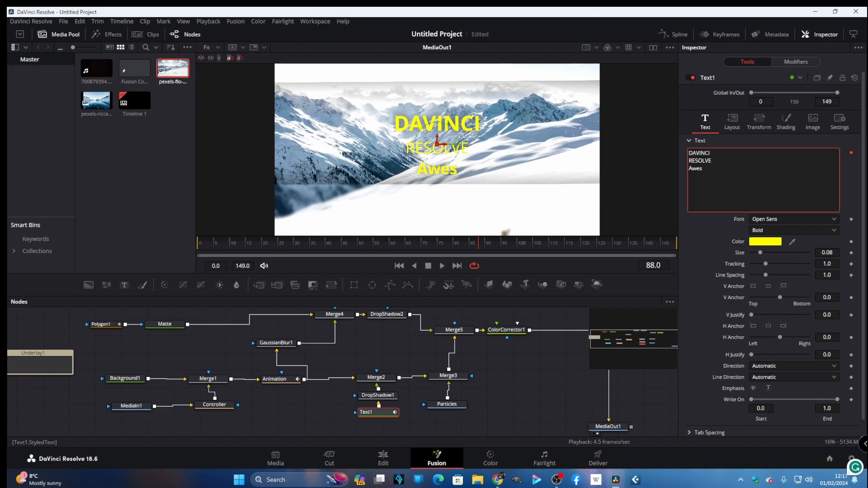
type("ome")
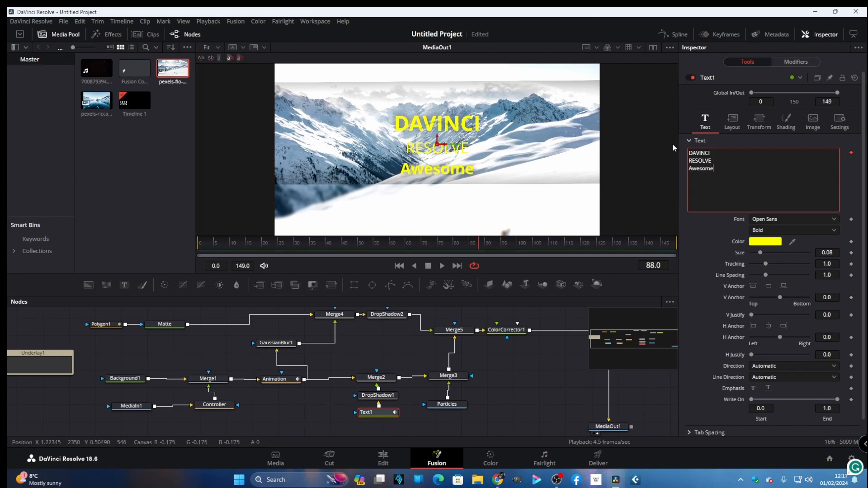
Return to the Edit page timeline and play both title clips full screen from the first frame.
left_click(382, 460)
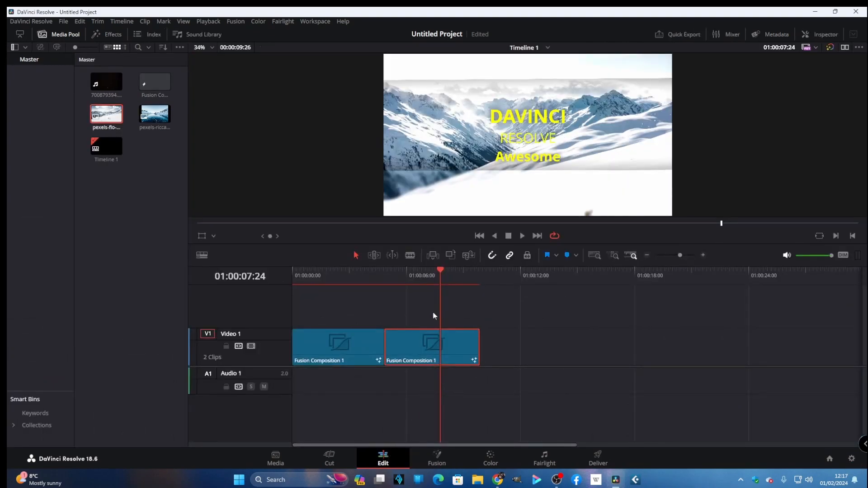
left_click(439, 271)
key("Home")
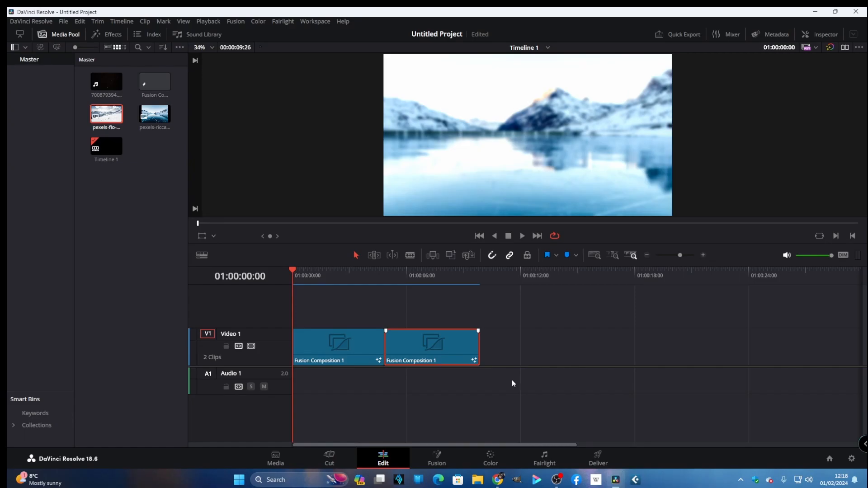
key("p")
key("space")
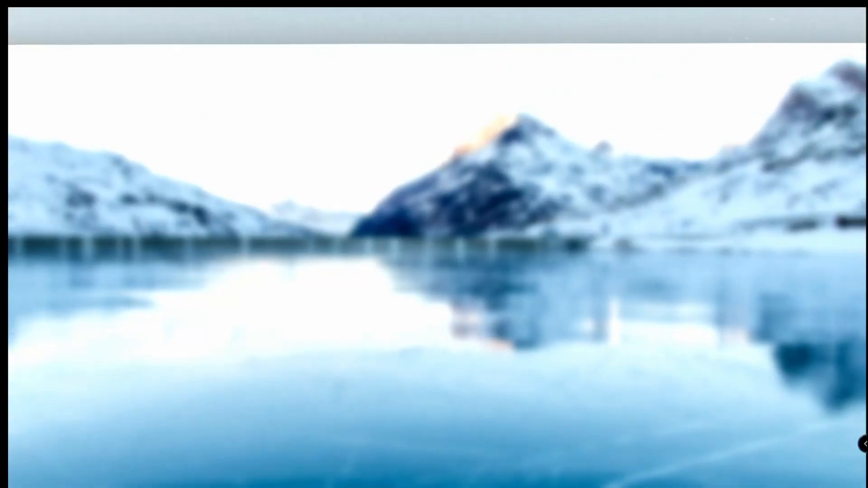